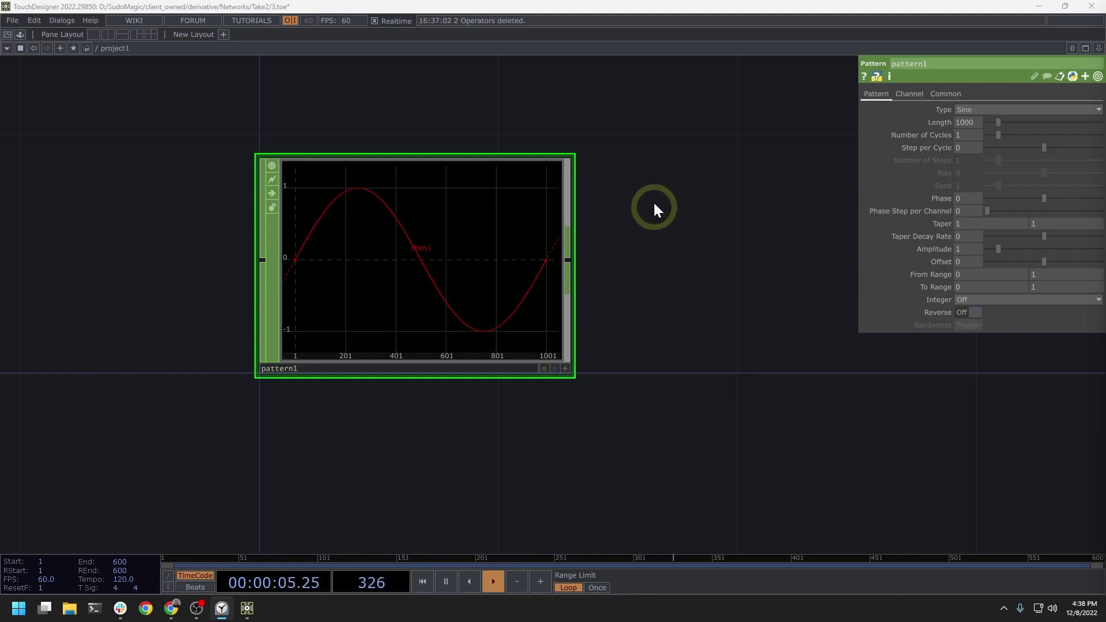
Check the sine pattern's channel information and set its length to 2000 samples.
left_click_drag(637, 244, 656, 262)
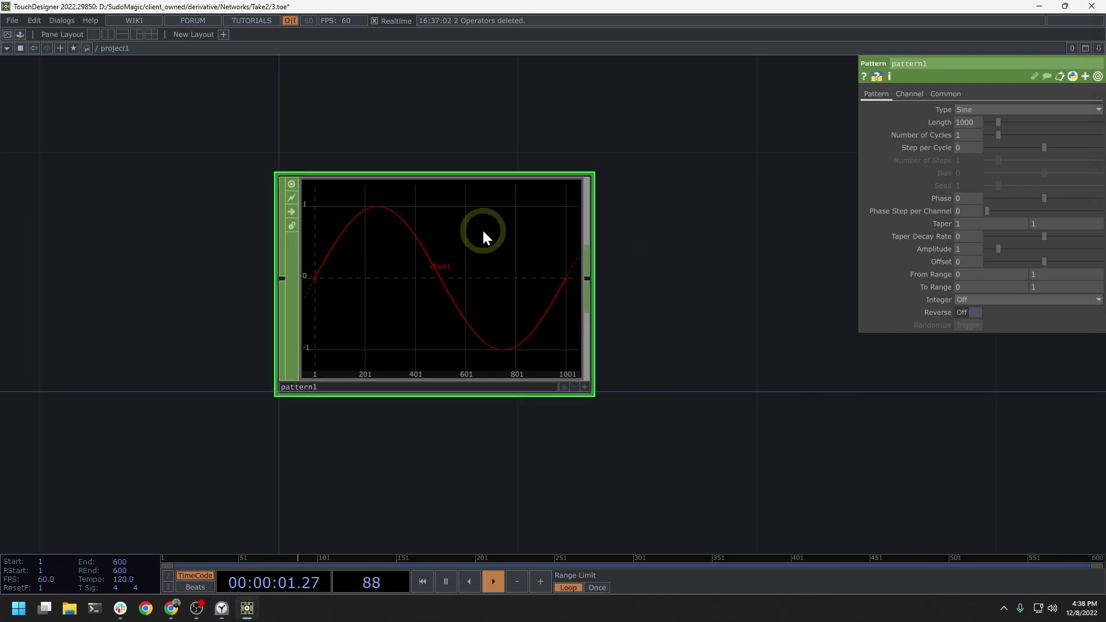
left_click_drag(654, 217, 759, 213)
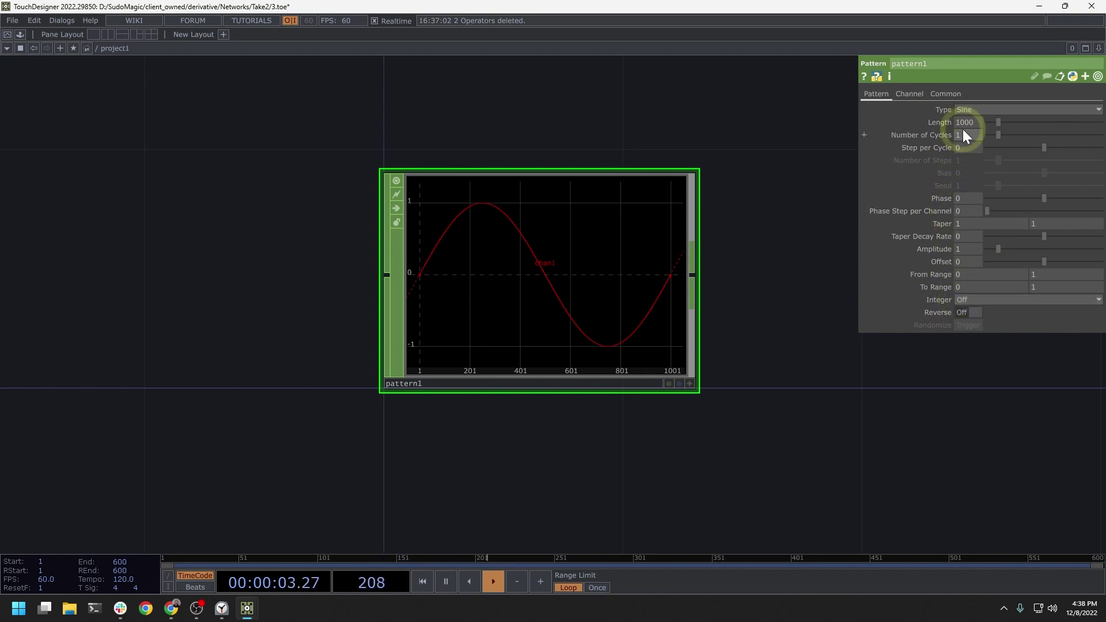
left_click_drag(974, 124, 901, 130)
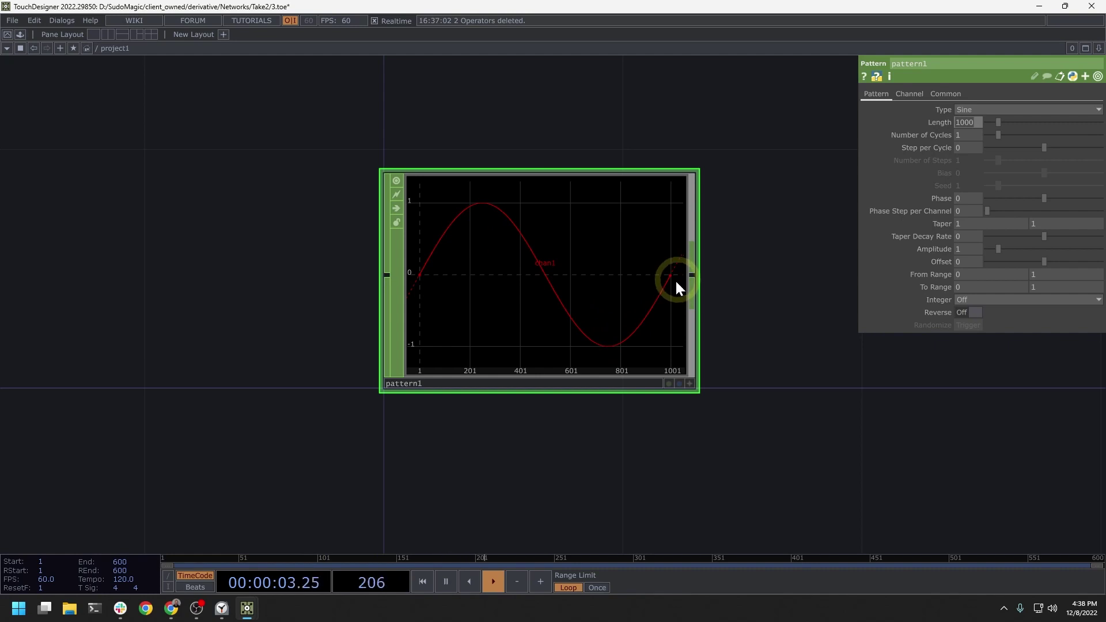
middle_click(570, 269)
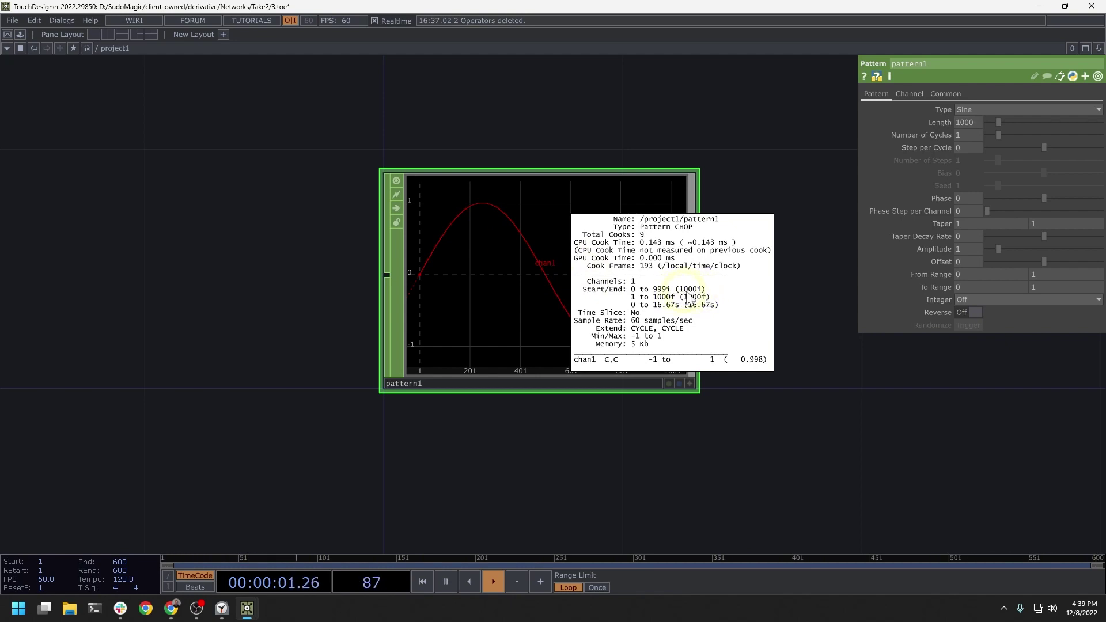
middle_click_drag(681, 297, 720, 298)
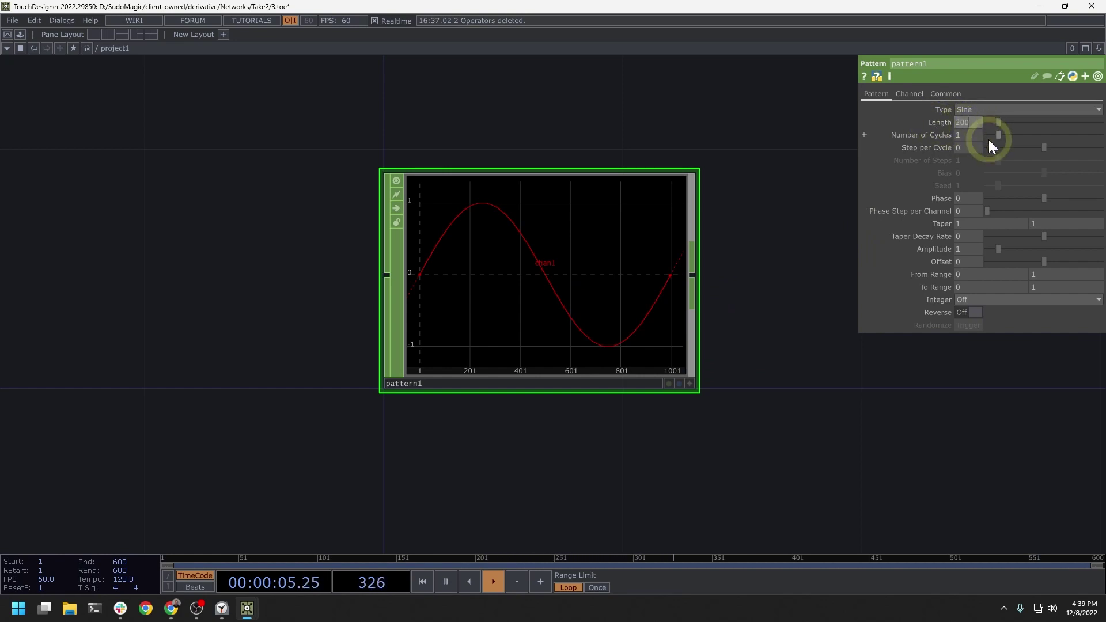
type("0")
Set the sine pattern's number of cycles to 5 and view the operator's information.
middle_click_drag(623, 253, 736, 185)
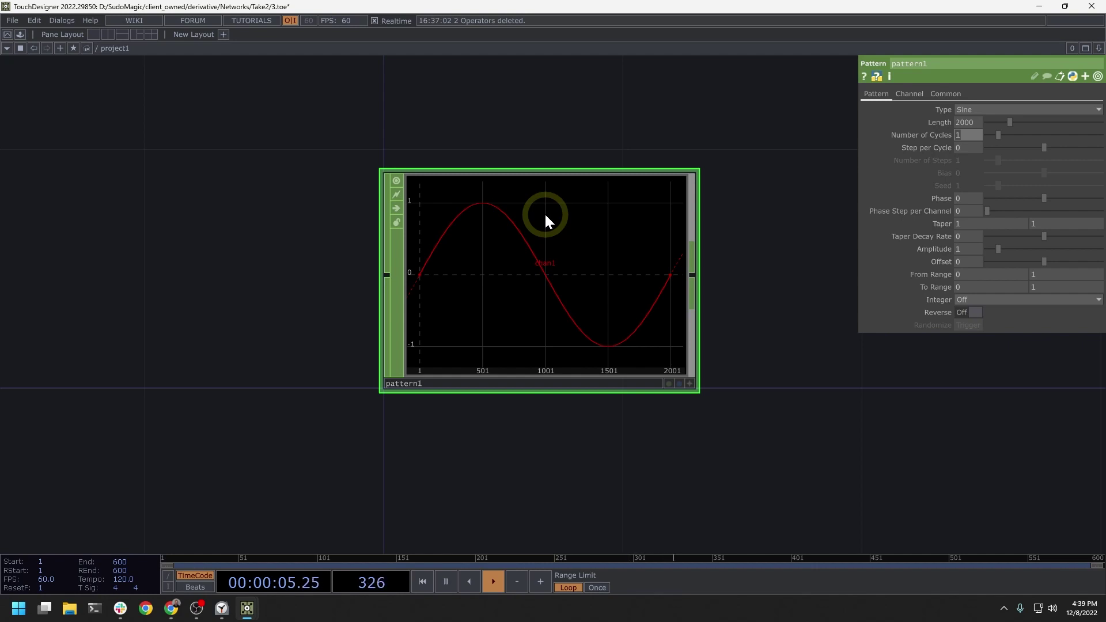
type("5")
key("Return")
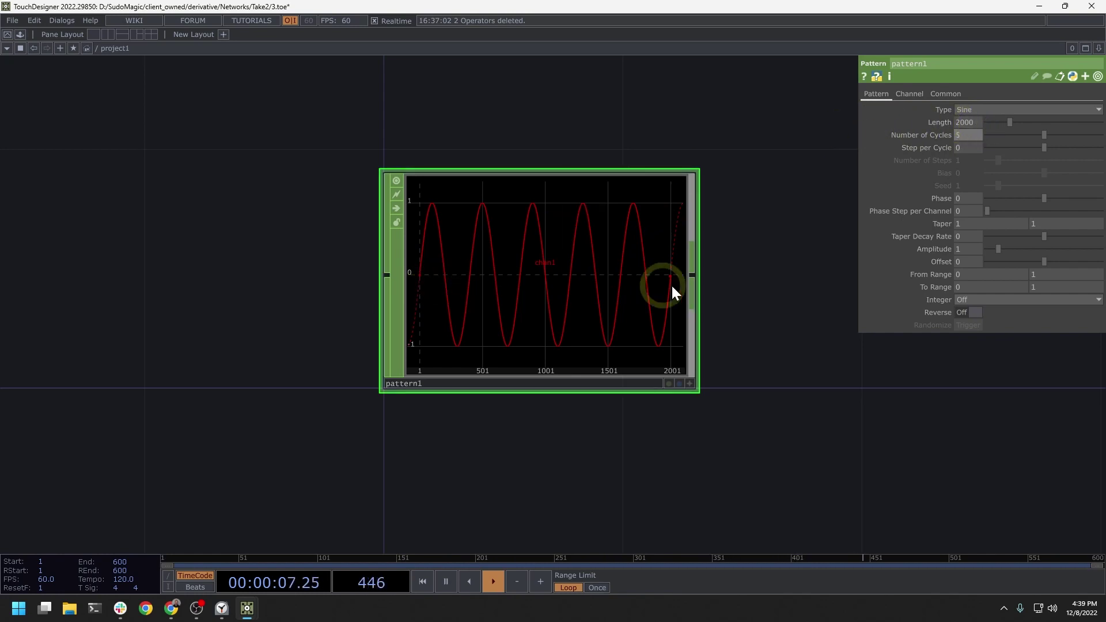
middle_click(537, 281)
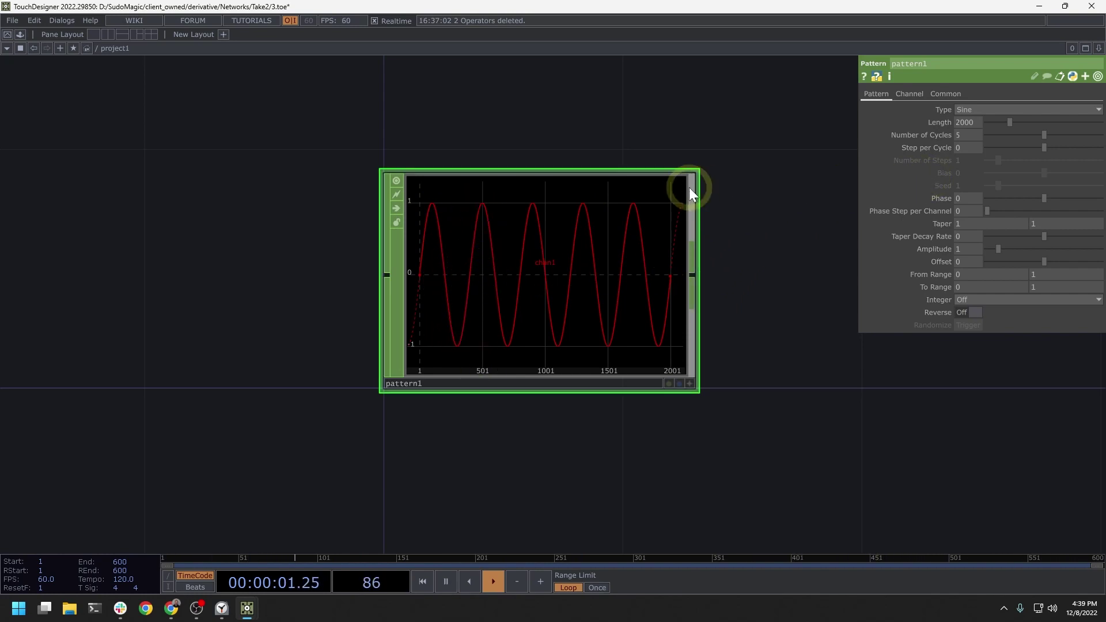
Duplicate the five-cycle sine pattern below the original and set the copy's type to Square.
left_click_drag(719, 201, 687, 162)
key("ctrl+c")
key("ctrl+v")
left_click(983, 108)
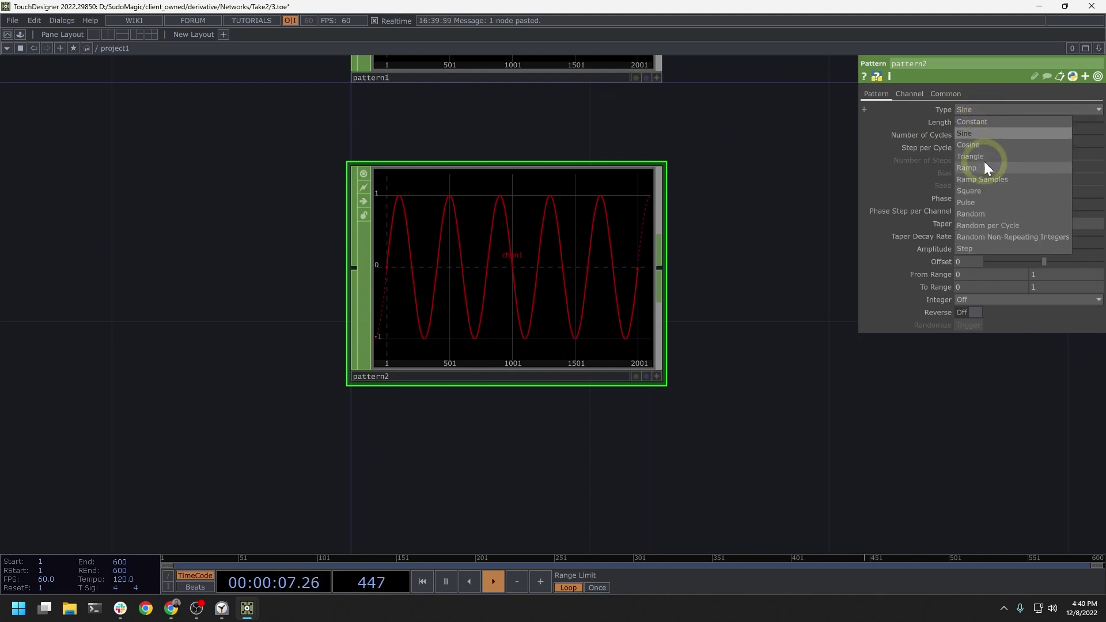
left_click(979, 191)
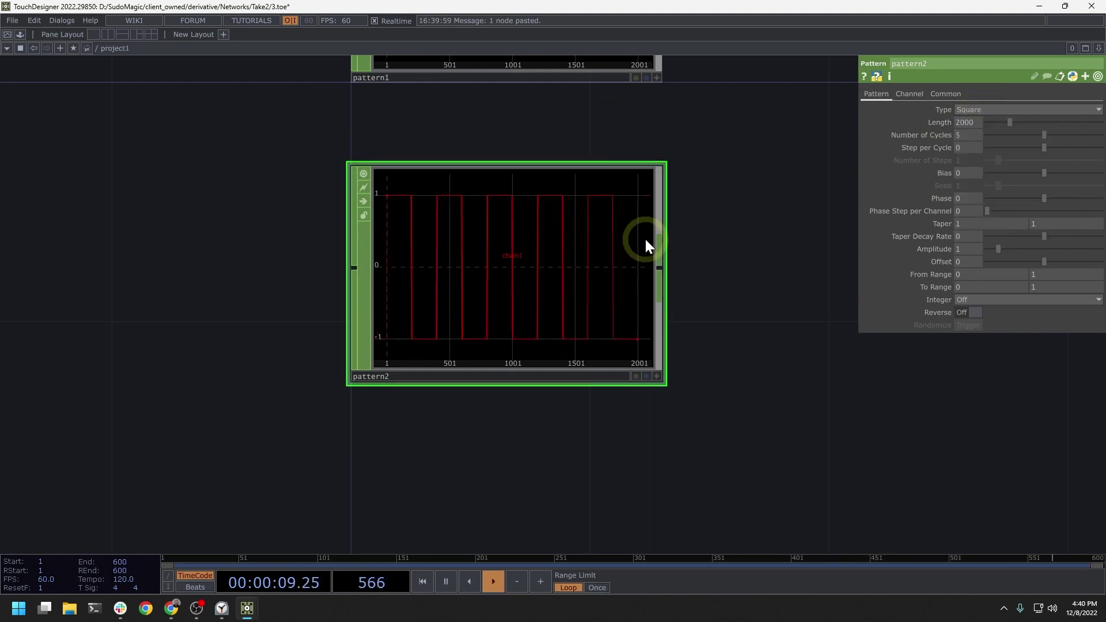
Duplicate the square pattern below itself and set the new copy's type to Ramp.
key("ctrl+c")
key("ctrl+v")
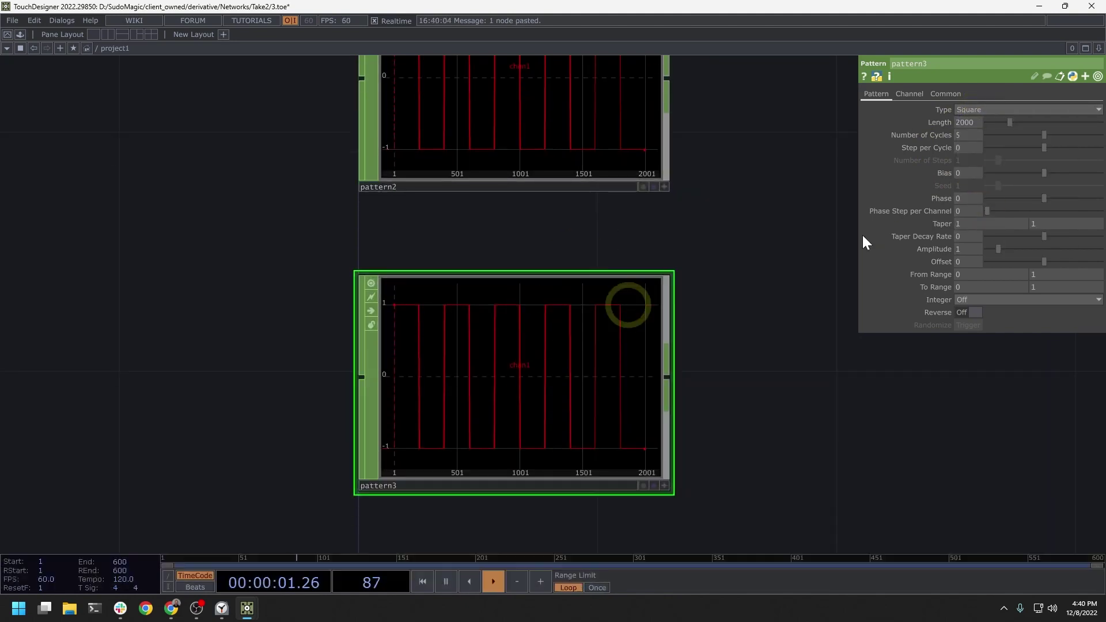
left_click(987, 108)
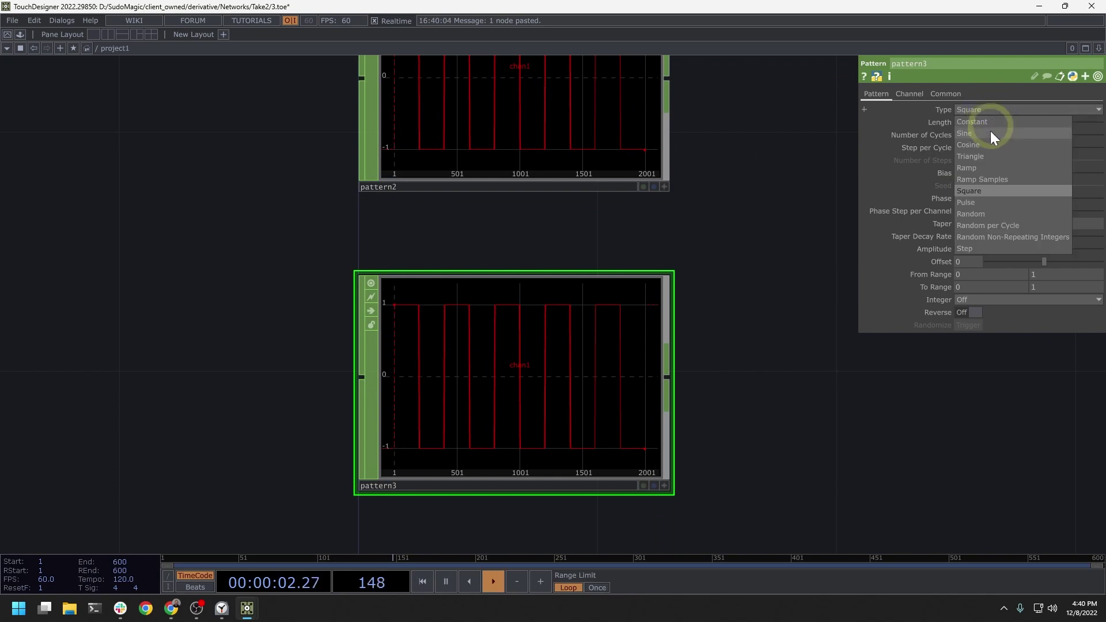
left_click(982, 168)
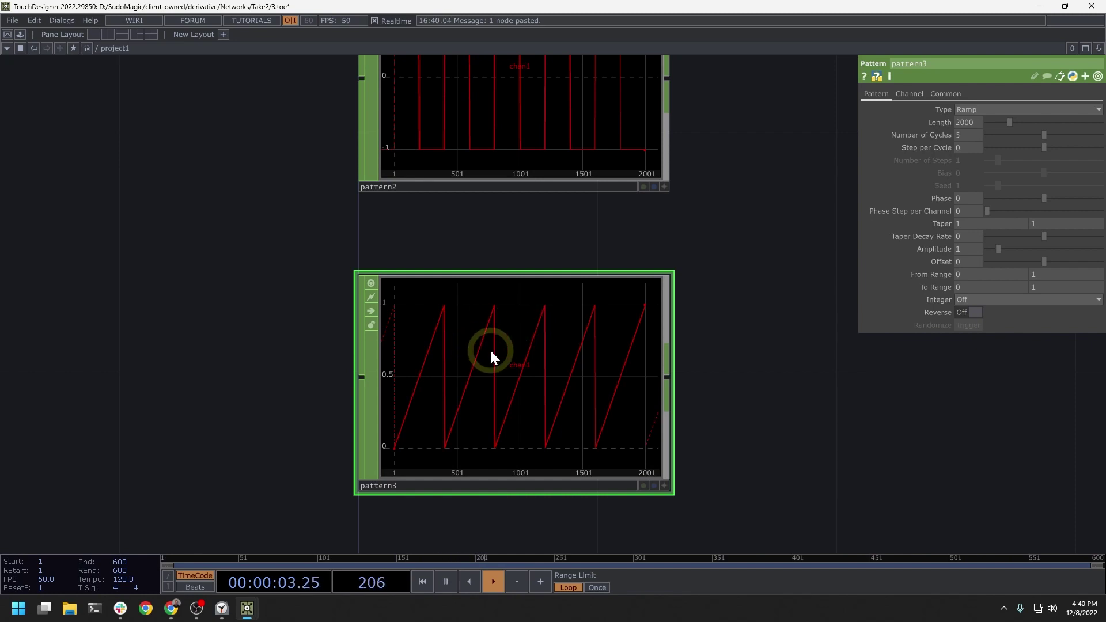
Examine how the original sine pattern's waveform extends before its first sample and after its last sample in the interactive viewer.
left_click_drag(720, 272, 703, 376)
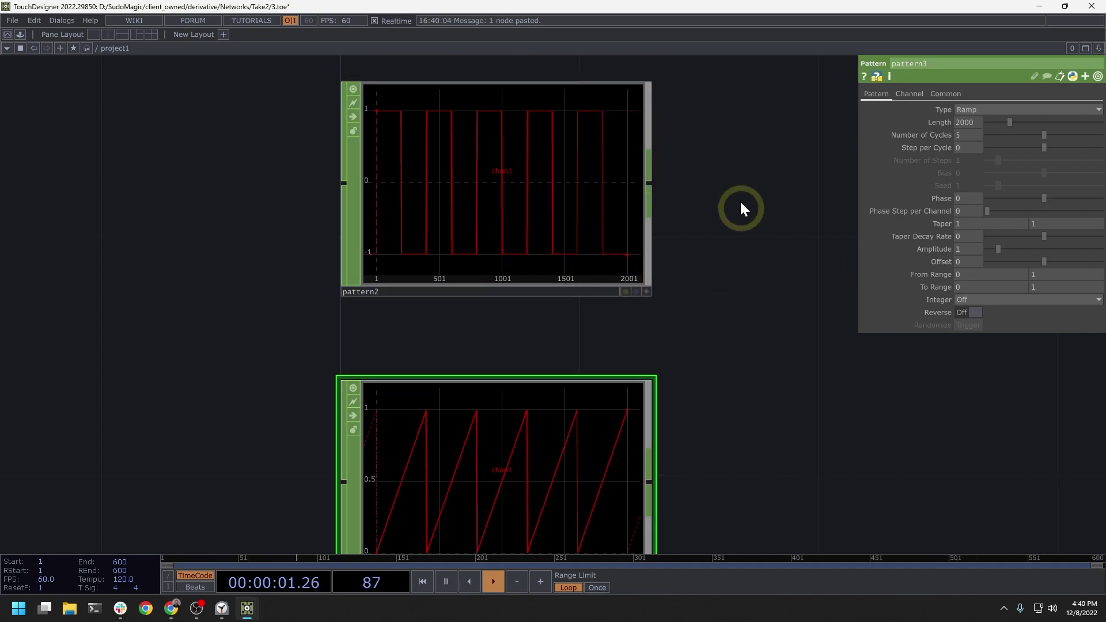
left_click_drag(715, 182, 669, 481)
left_click_drag(676, 252, 766, 345)
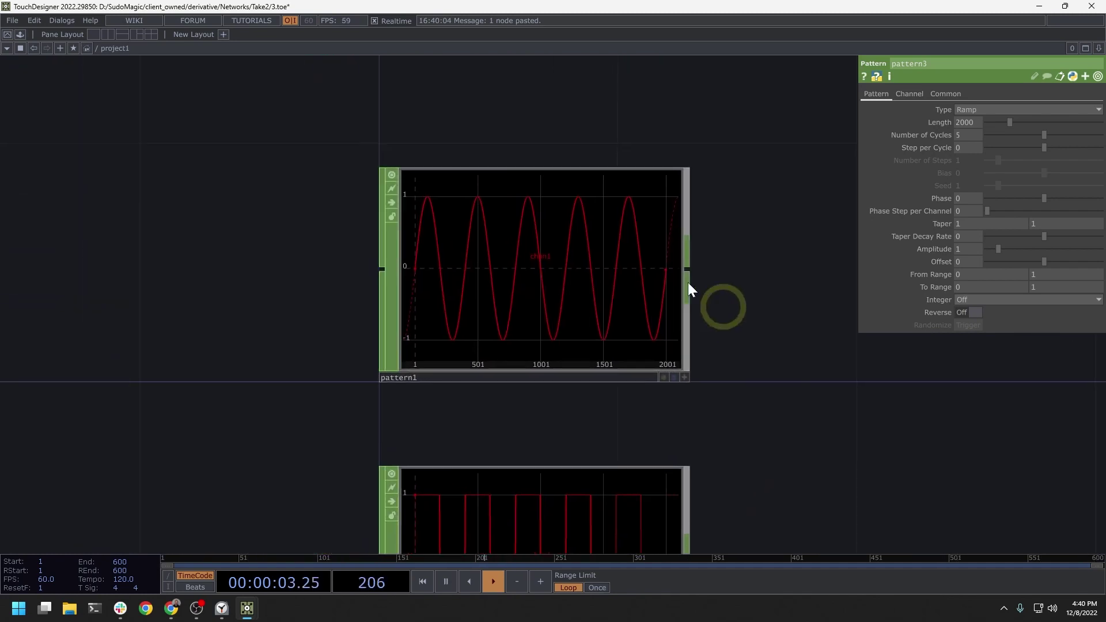
scroll(564, 219, "up", 3)
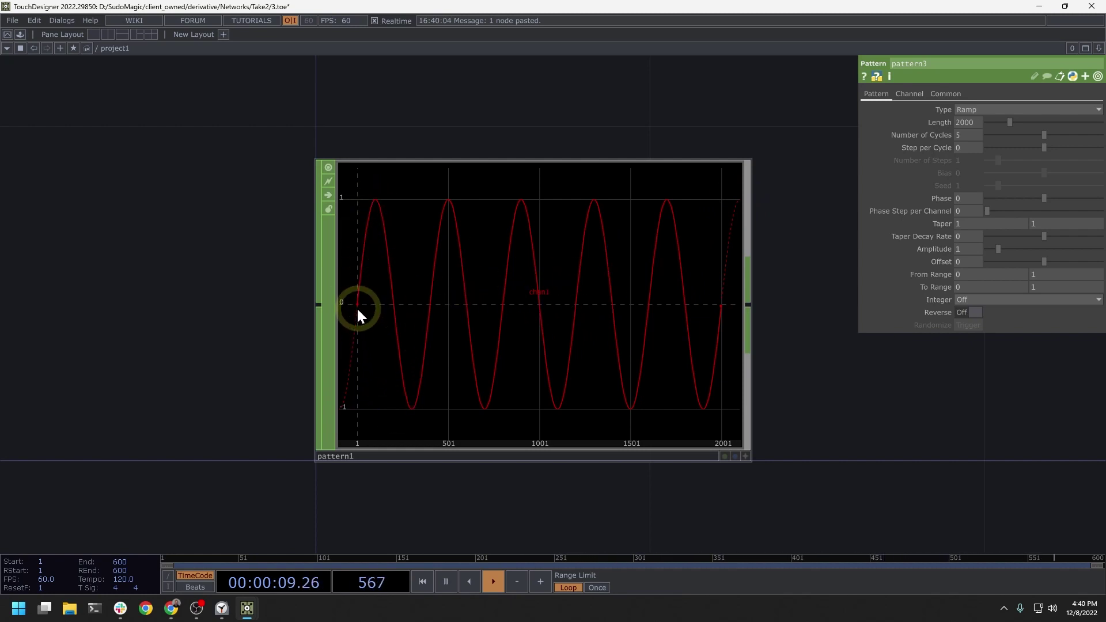
left_click(745, 456)
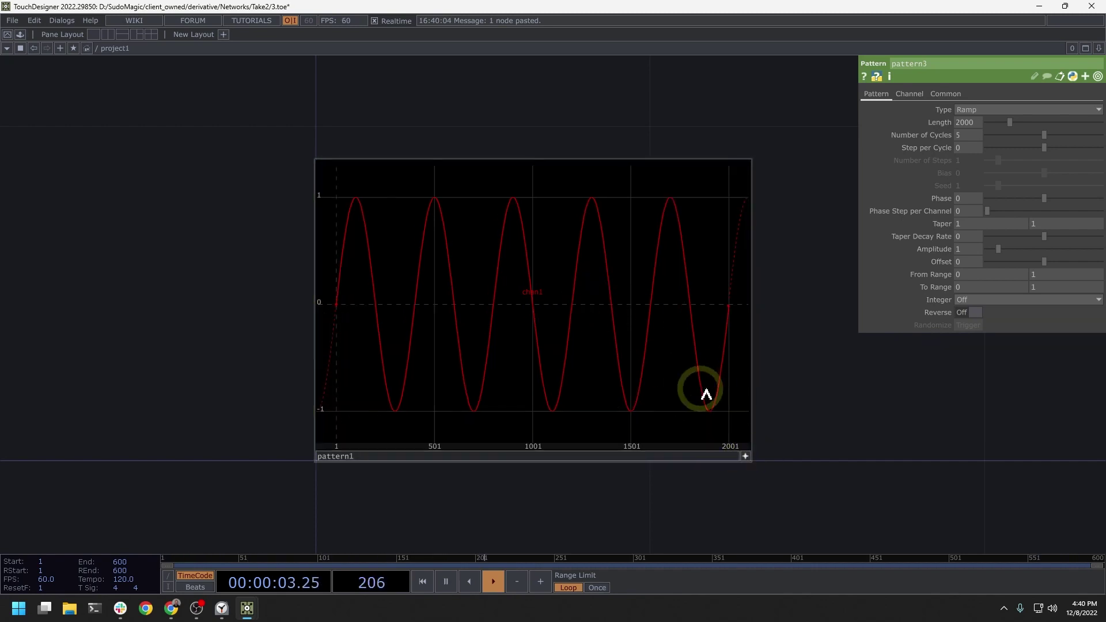
right_click_drag(567, 299, 463, 406)
left_click_drag(642, 304, 608, 298)
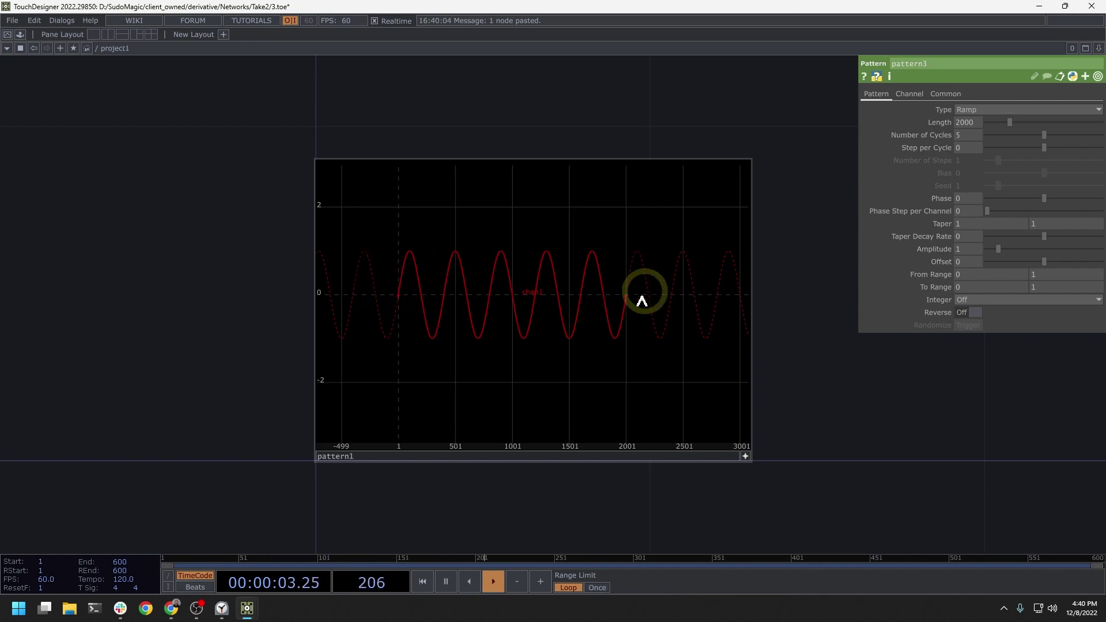
mouse_move(585, 264)
left_mouse_down()
mouse_move(612, 270)
mouse_move(577, 275)
mouse_move(591, 269)
left_mouse_up()
left_click_drag(379, 295, 583, 297)
left_click_drag(726, 279, 442, 271)
left_click_drag(514, 277, 565, 307)
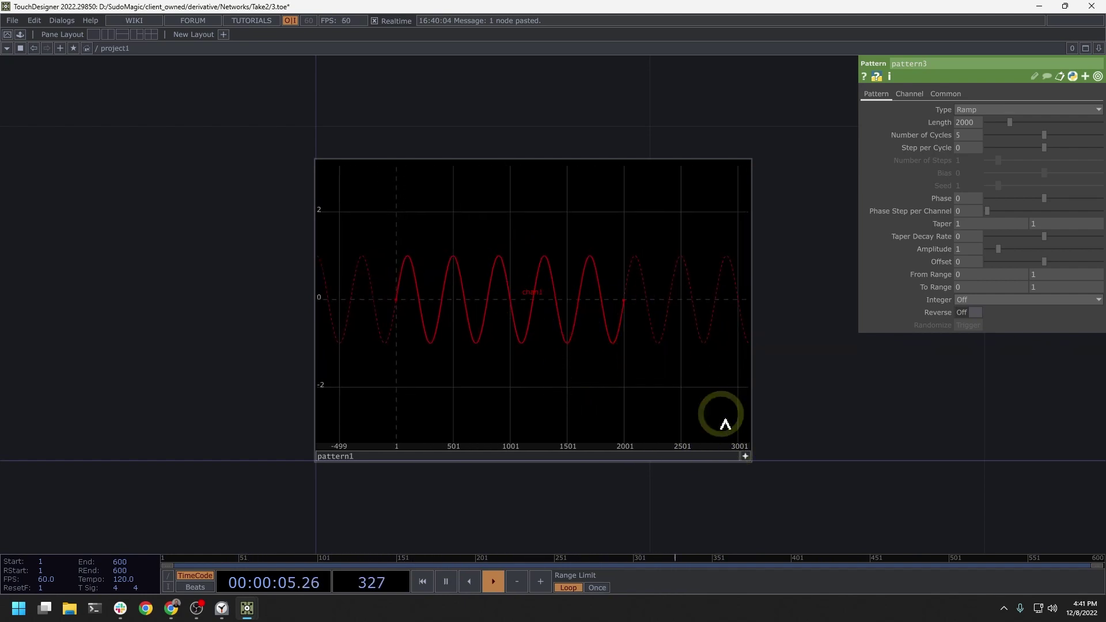
left_click(746, 458)
Set the original sine pattern's channel extension to Slope before its start and Mirror after its end.
left_click(927, 95)
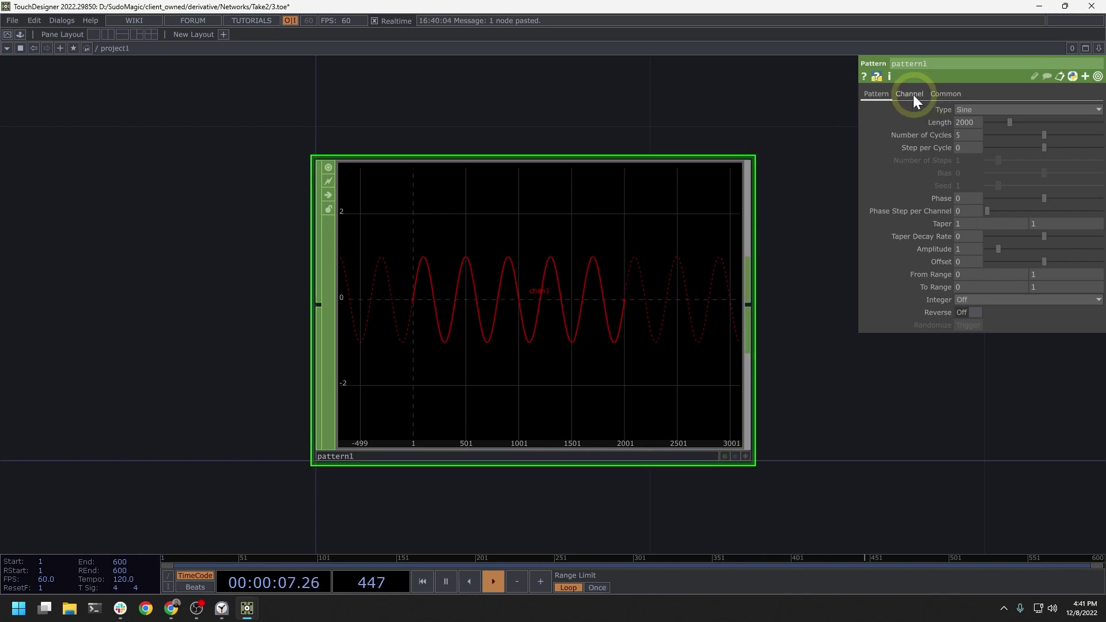
left_click(910, 95)
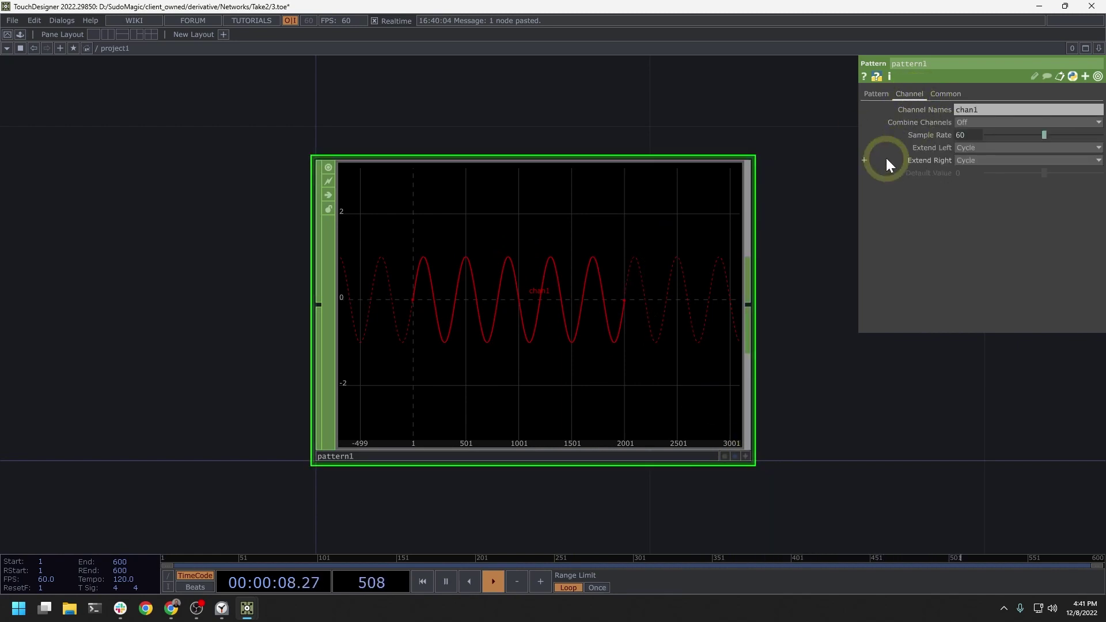
left_click(975, 161)
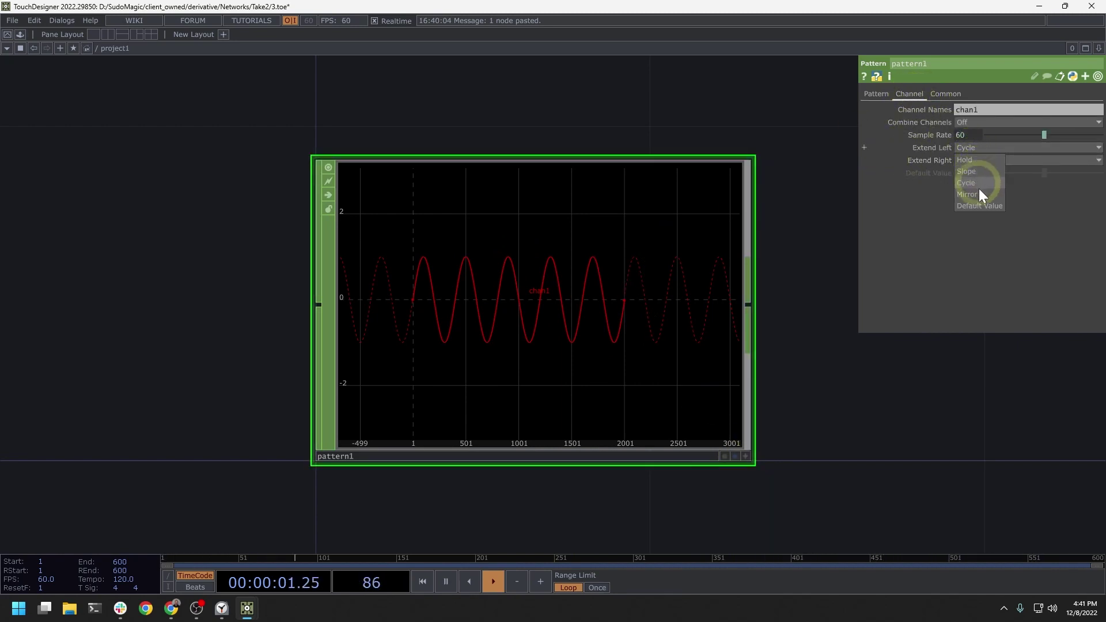
left_click(969, 170)
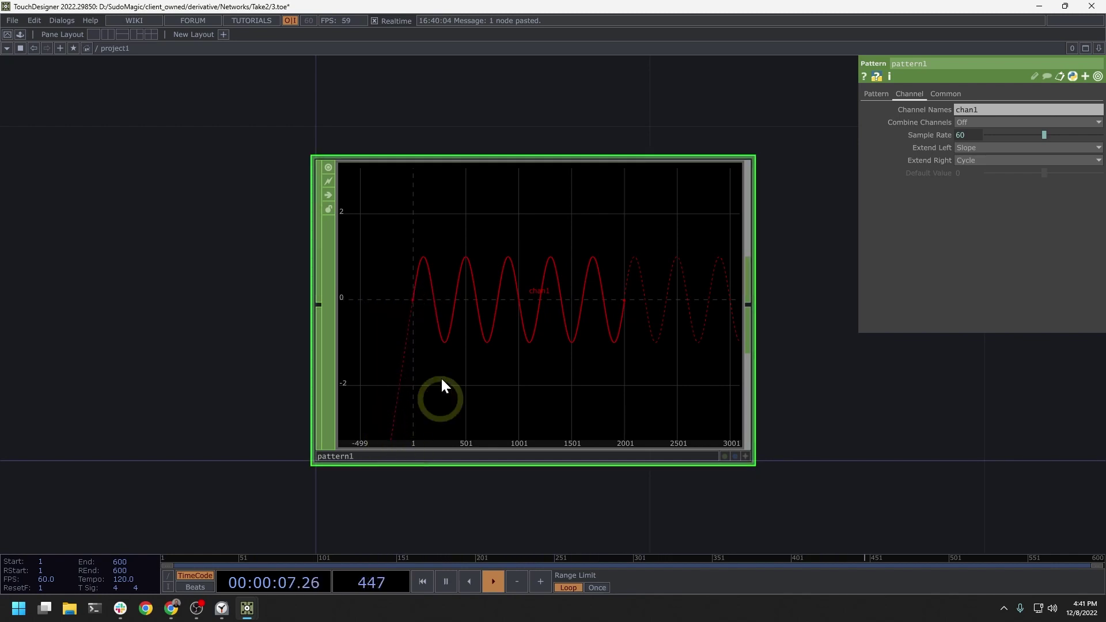
left_click(970, 160)
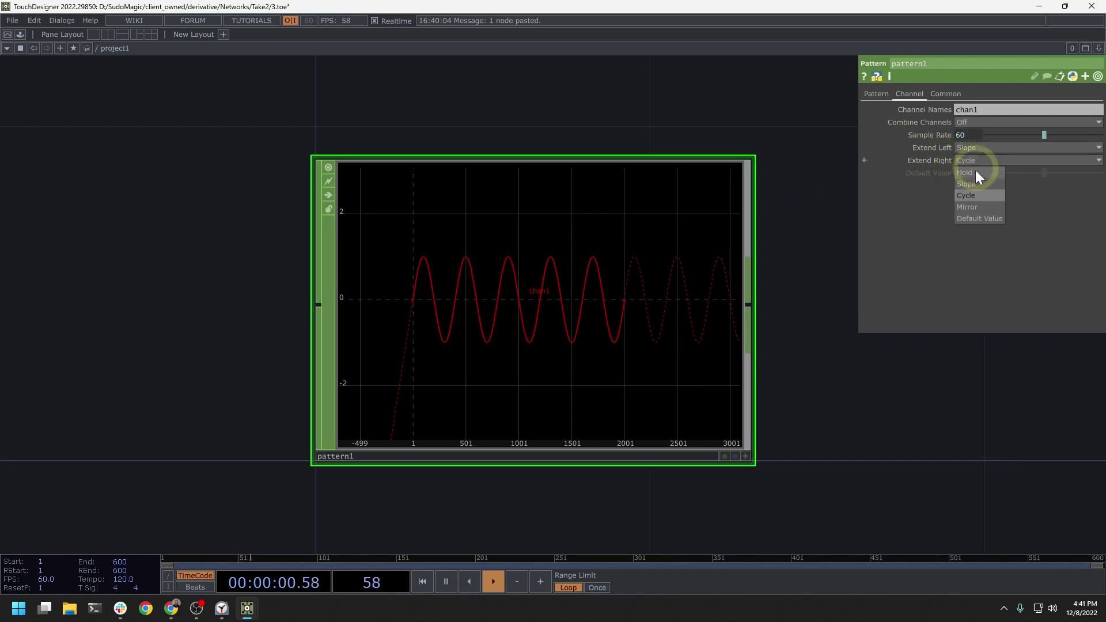
left_click(975, 208)
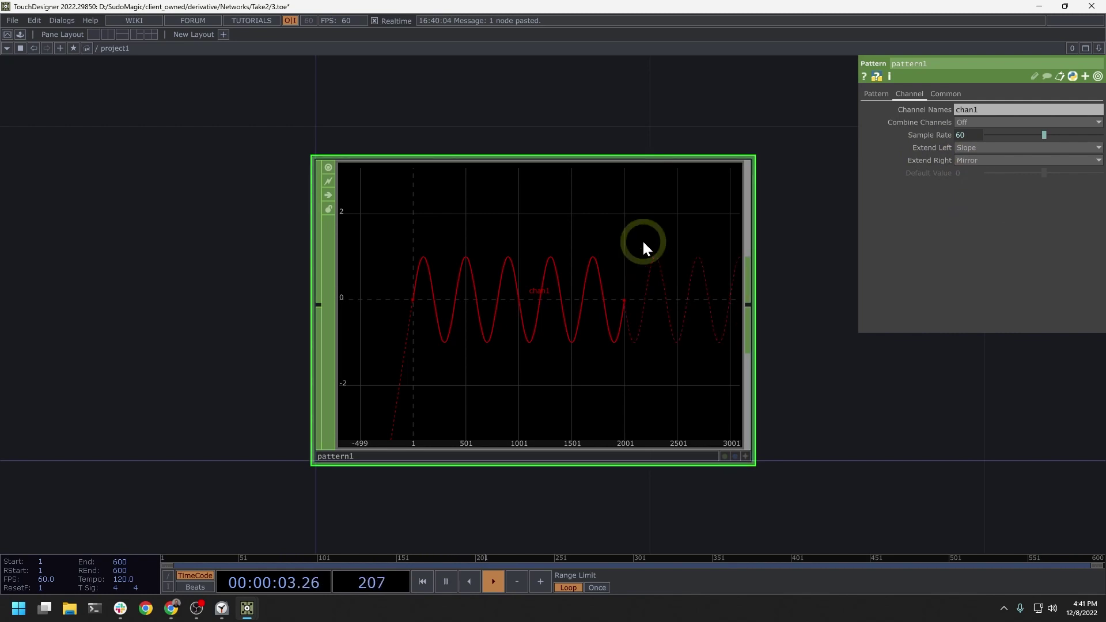
Examine the sloped and mirrored extensions of the sine waveform around its start and end in the interactive viewer.
left_click_drag(636, 279, 578, 281)
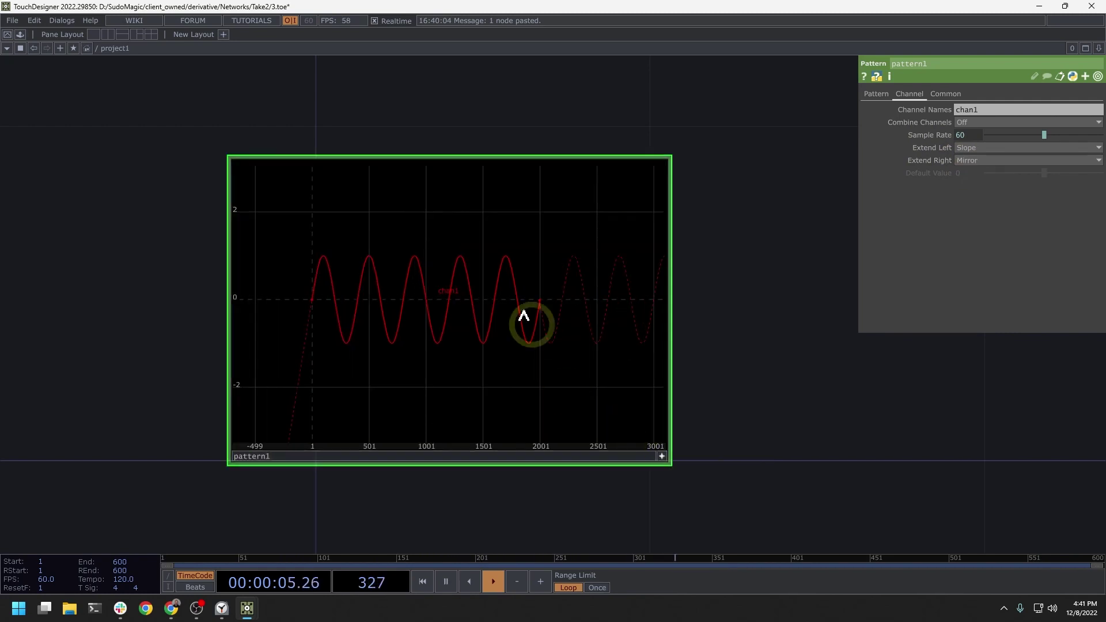
left_click_drag(518, 305, 460, 318)
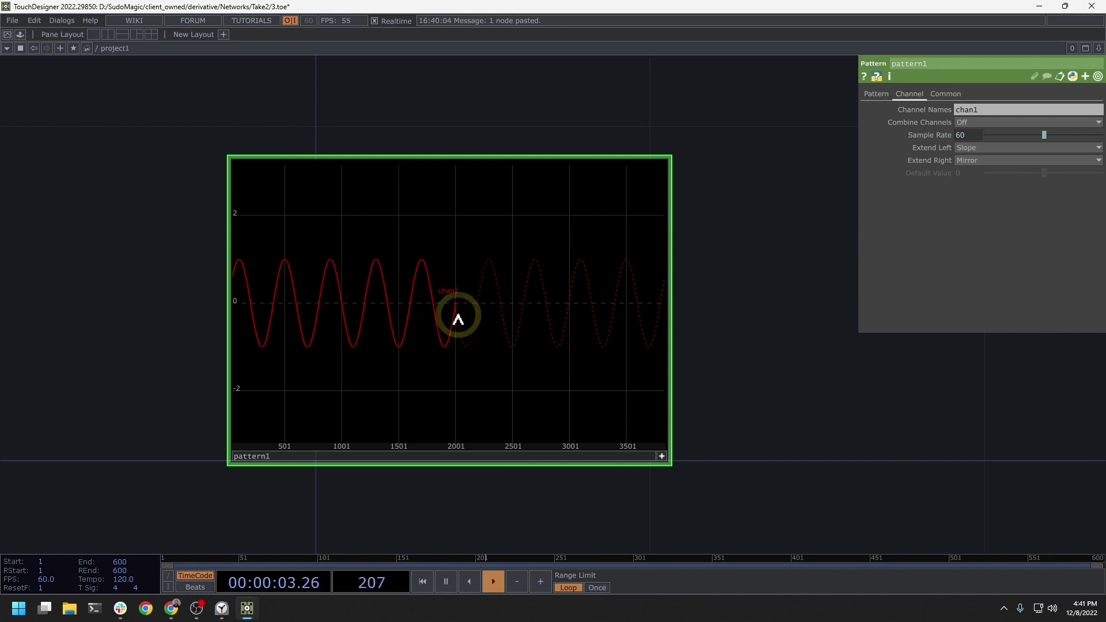
left_click_drag(453, 298, 492, 305)
middle_click_drag(469, 280, 414, 314)
scroll(489, 296, "down", 5)
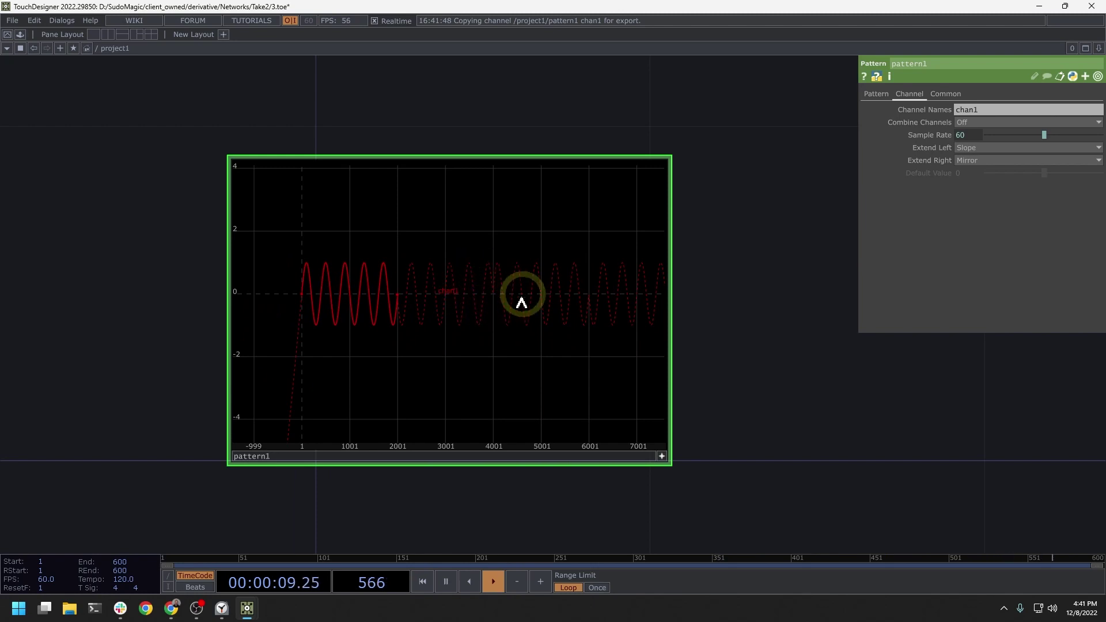
scroll(402, 270, "up", 3)
left_click_drag(440, 230, 486, 234)
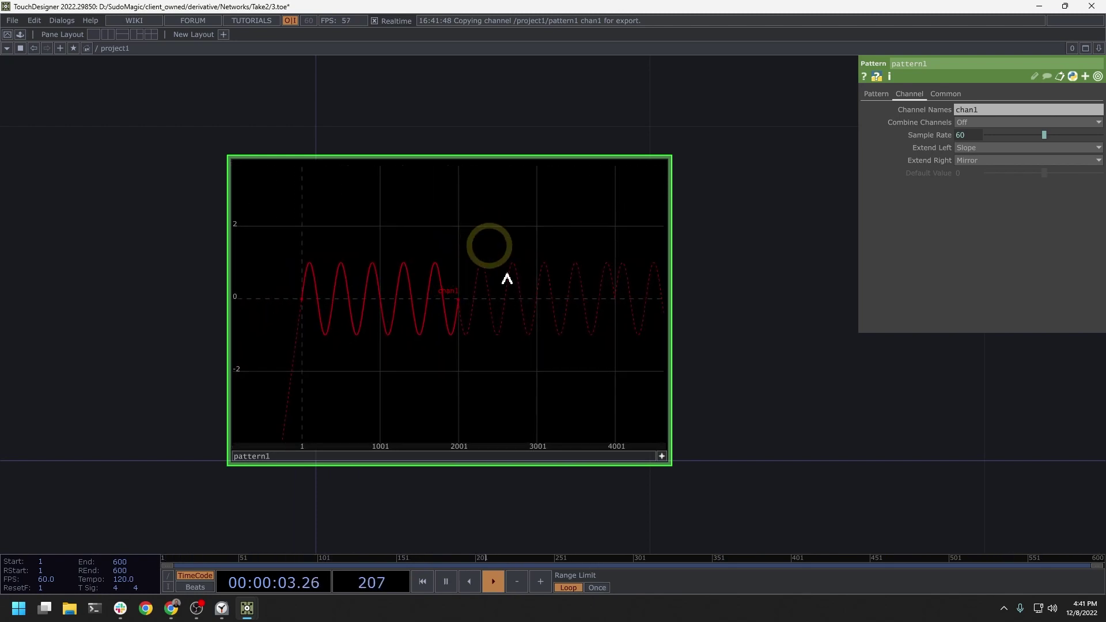
left_click(661, 455)
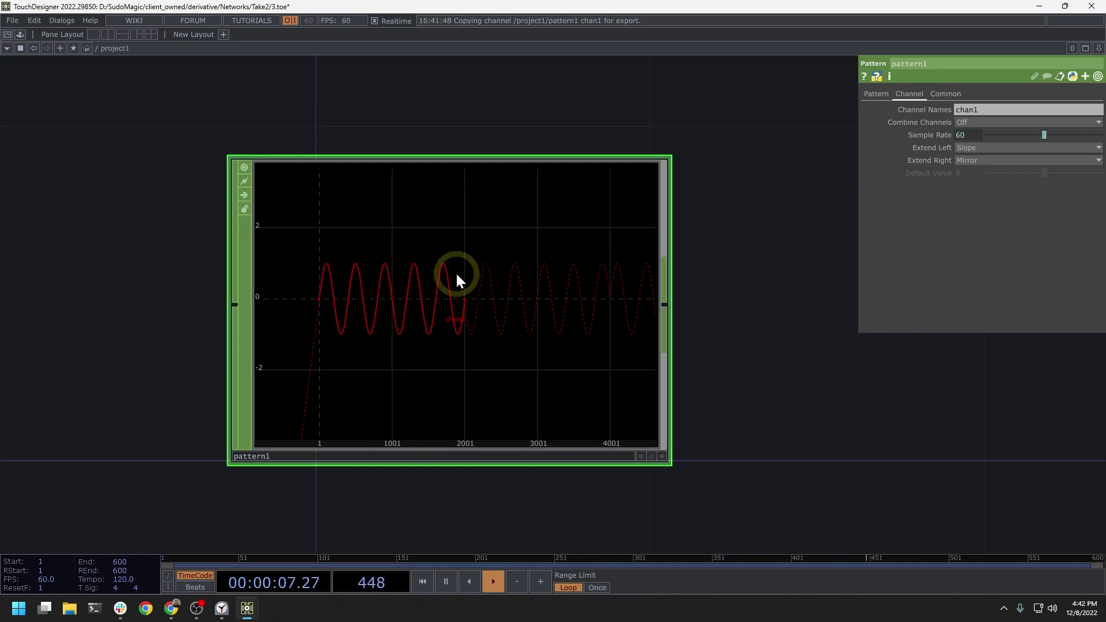
Add a new Pattern CHOP in the empty network area to the right of the existing patterns.
left_click_drag(741, 294, 412, 294)
left_click_drag(800, 290, 425, 284)
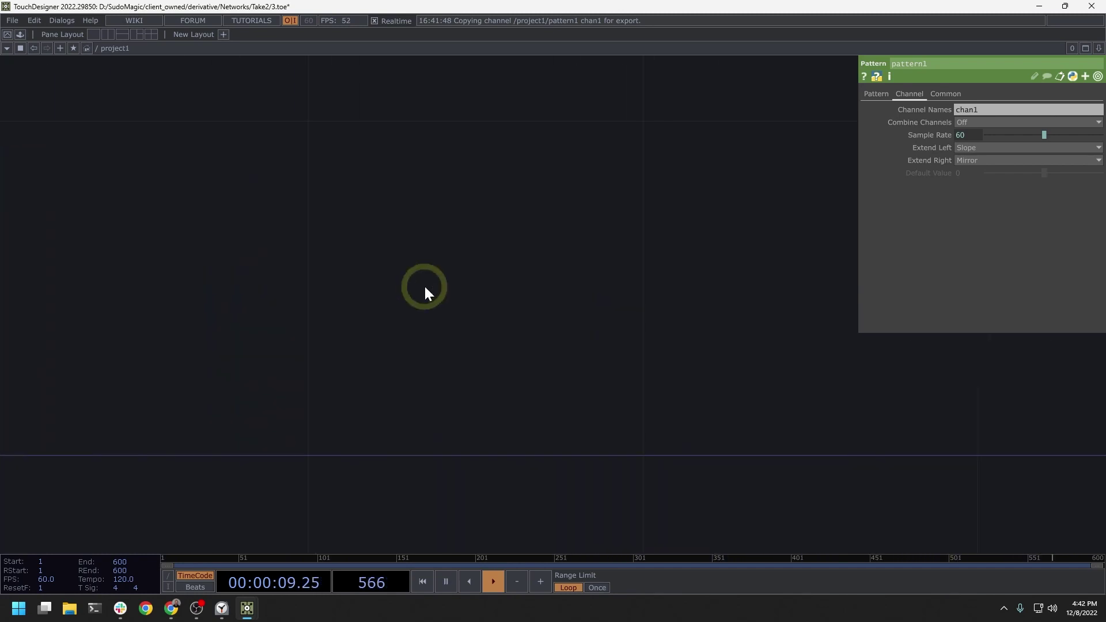
scroll(424, 284, "down", 3)
left_click_drag(537, 290, 430, 290)
key("Tab")
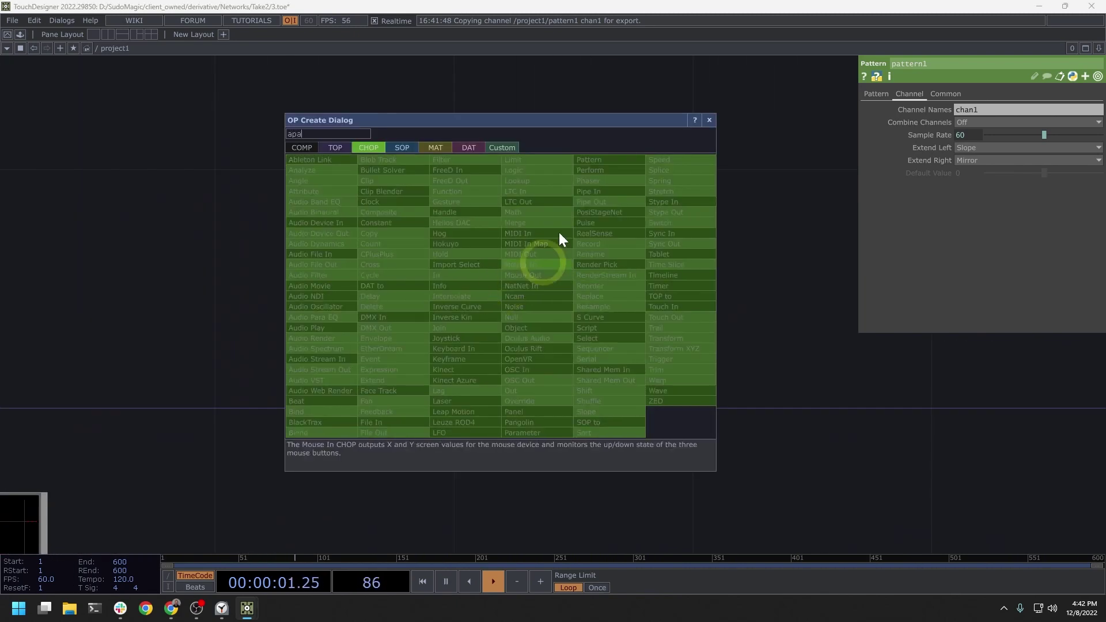
left_click(589, 164)
left_click(492, 361)
left_click_drag(499, 380, 616, 260)
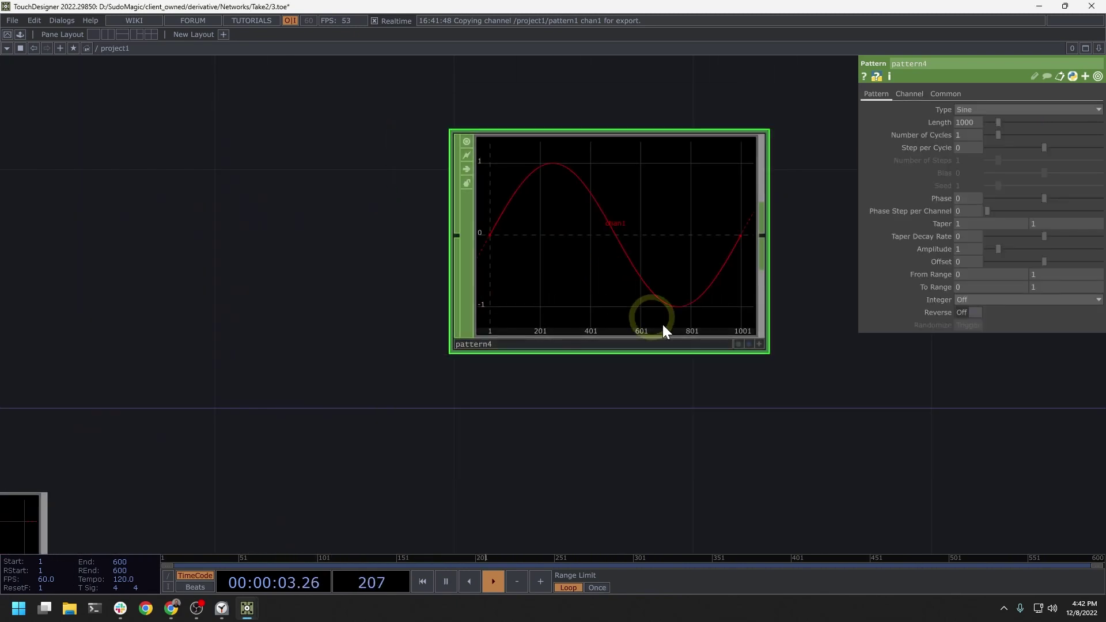
Set the new sine pattern's number of cycles to 4.
left_click_drag(730, 442, 605, 434)
left_click_drag(541, 236, 658, 288)
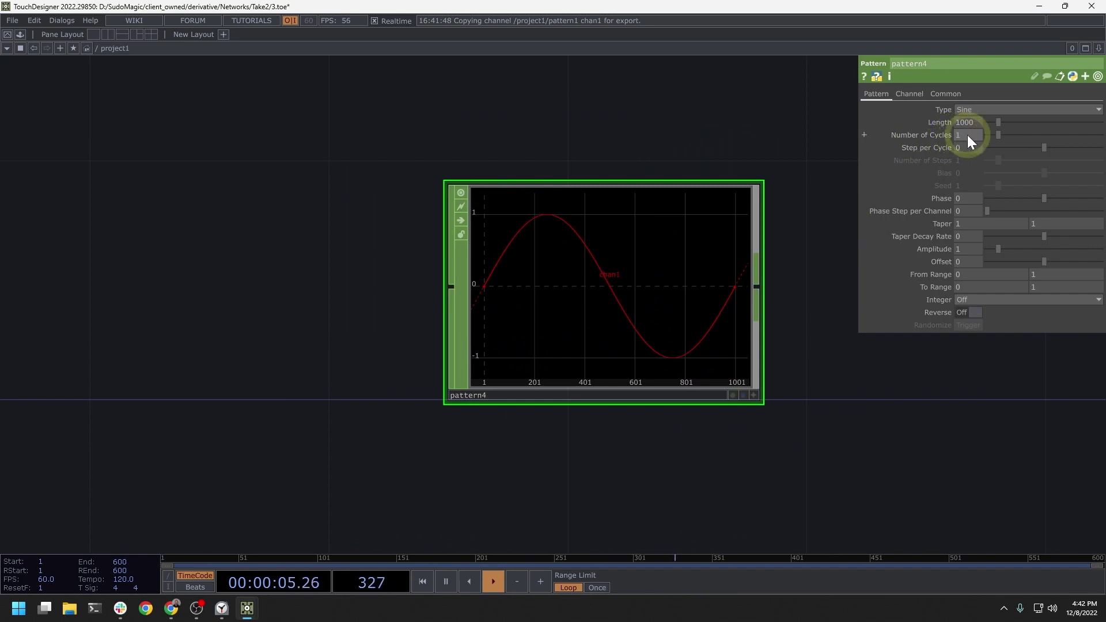
type("4")
key("Return")
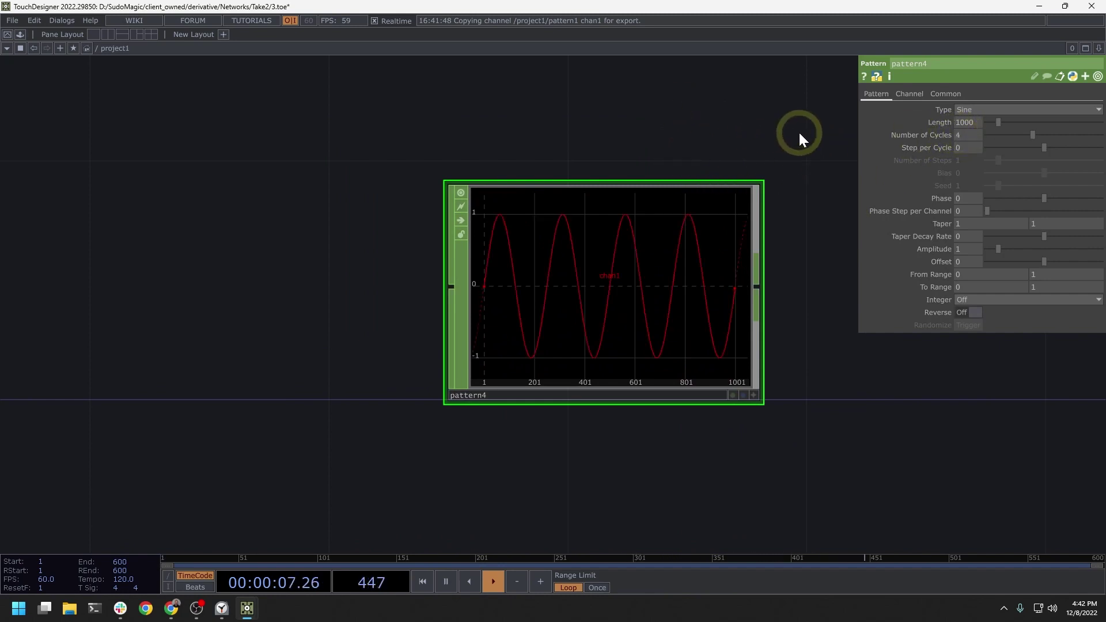
Set the four-cycle sine pattern's second taper value to 0 and examine the tapered waveform's cycled extensions in the interactive viewer.
middle_click_drag(1049, 225, 784, 234)
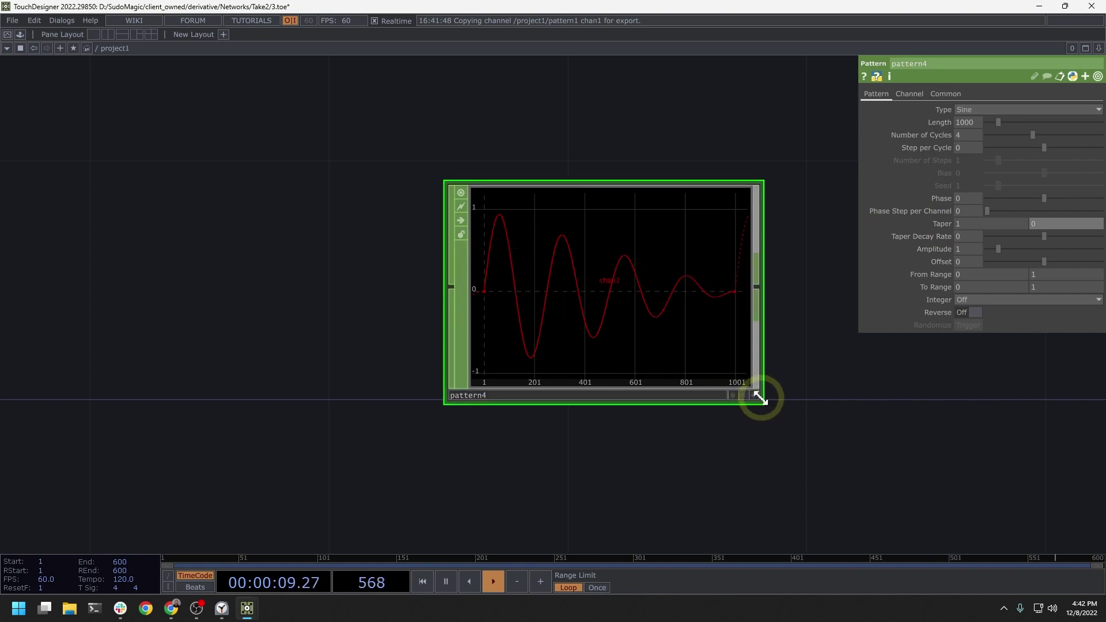
middle_click_drag(654, 286, 487, 337)
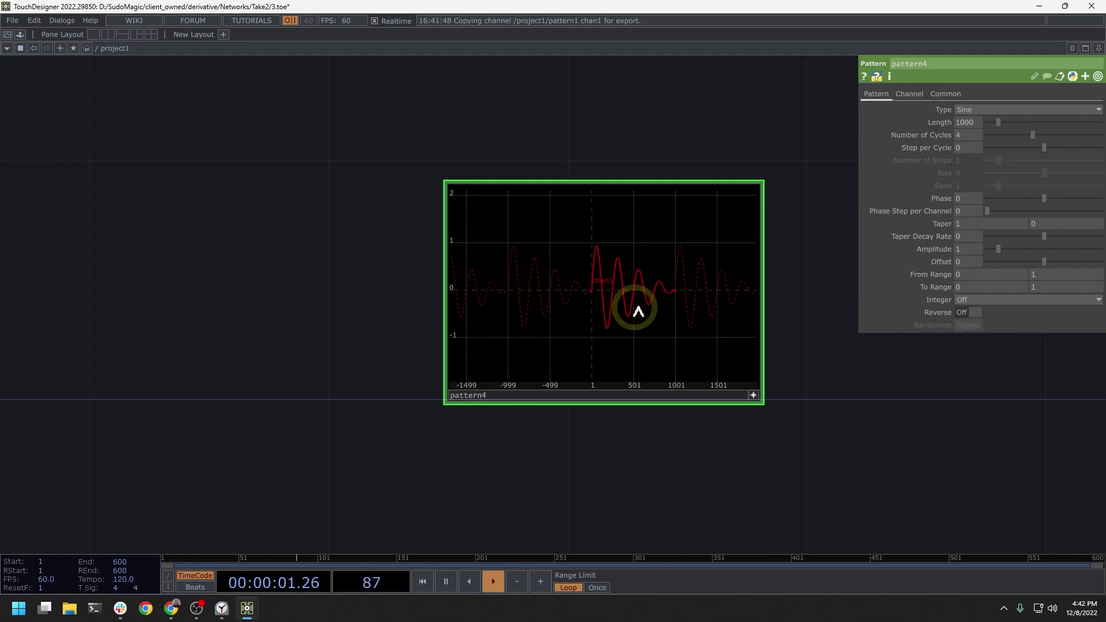
left_click_drag(634, 312, 591, 304)
middle_click_drag(619, 265, 593, 279)
left_click(753, 395)
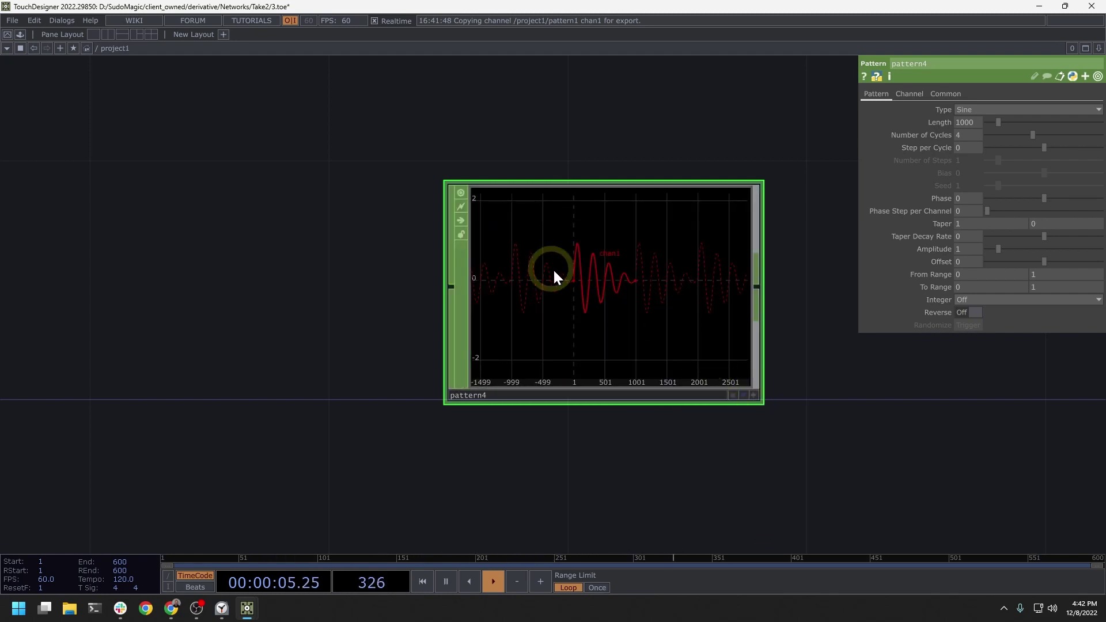
middle_click(621, 286)
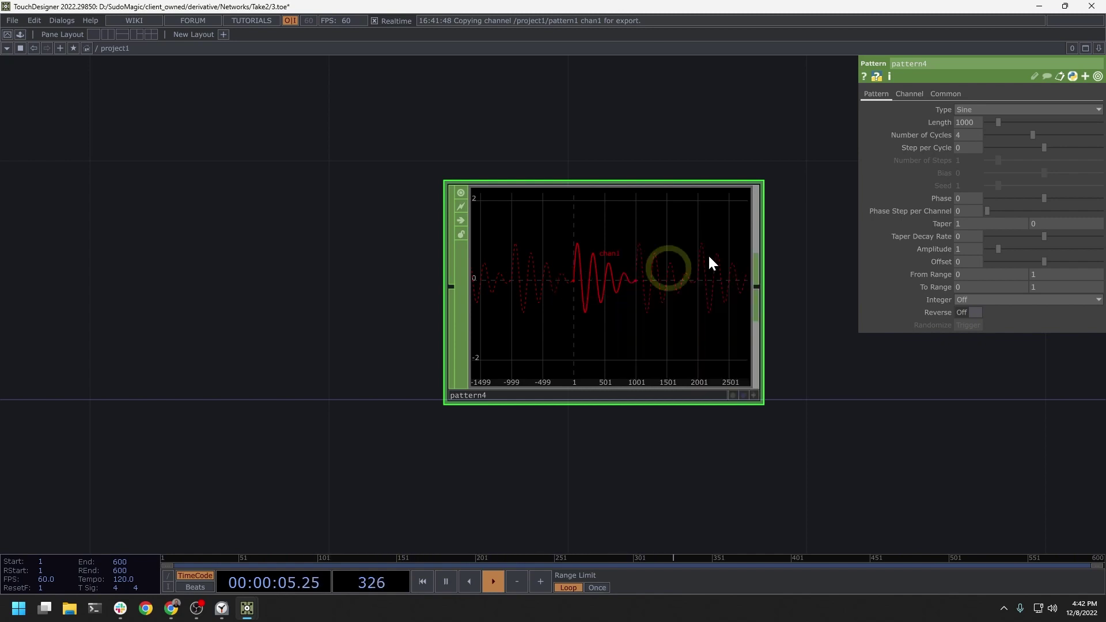
Set the tapered sine pattern's left and right channel extensions to Mirror and examine the mirrored waveform.
left_click(913, 94)
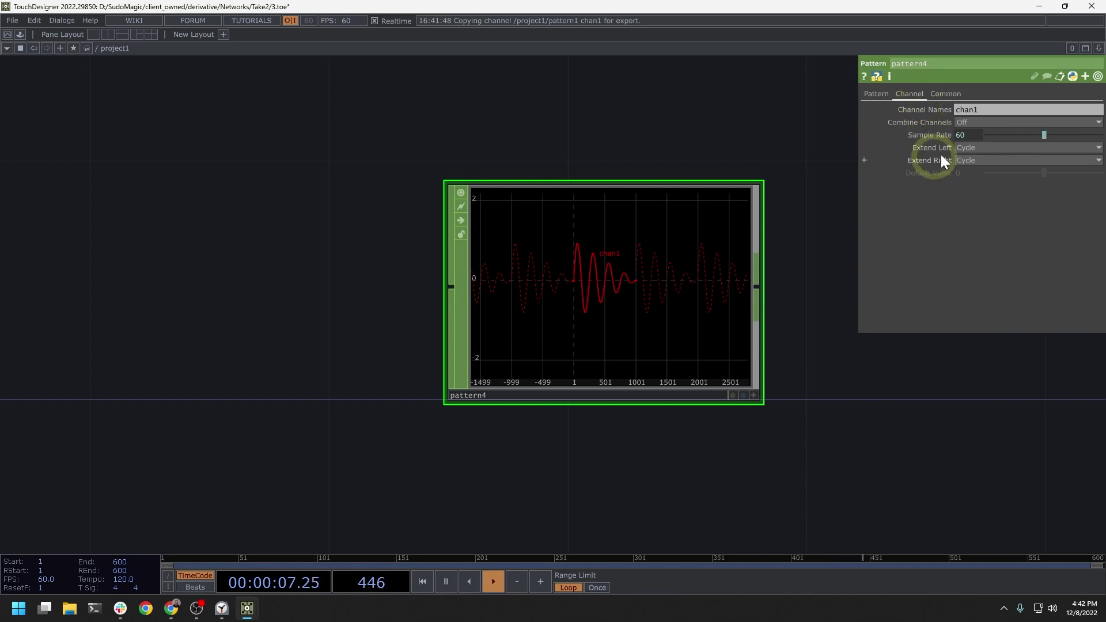
left_click(971, 150)
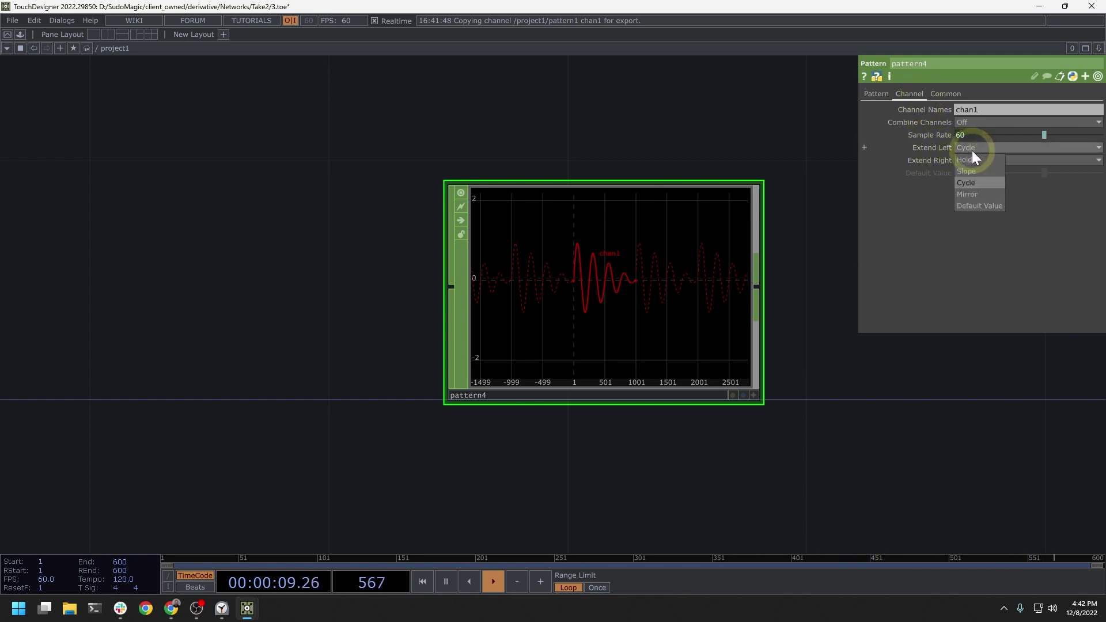
left_click(970, 195)
left_click(976, 161)
left_click(980, 202)
left_click_drag(682, 273, 651, 294)
left_click(694, 394)
mouse_move(614, 250)
middle_mouse_down()
mouse_move(586, 250)
mouse_move(600, 258)
middle_mouse_up()
left_click_drag(601, 258, 565, 264)
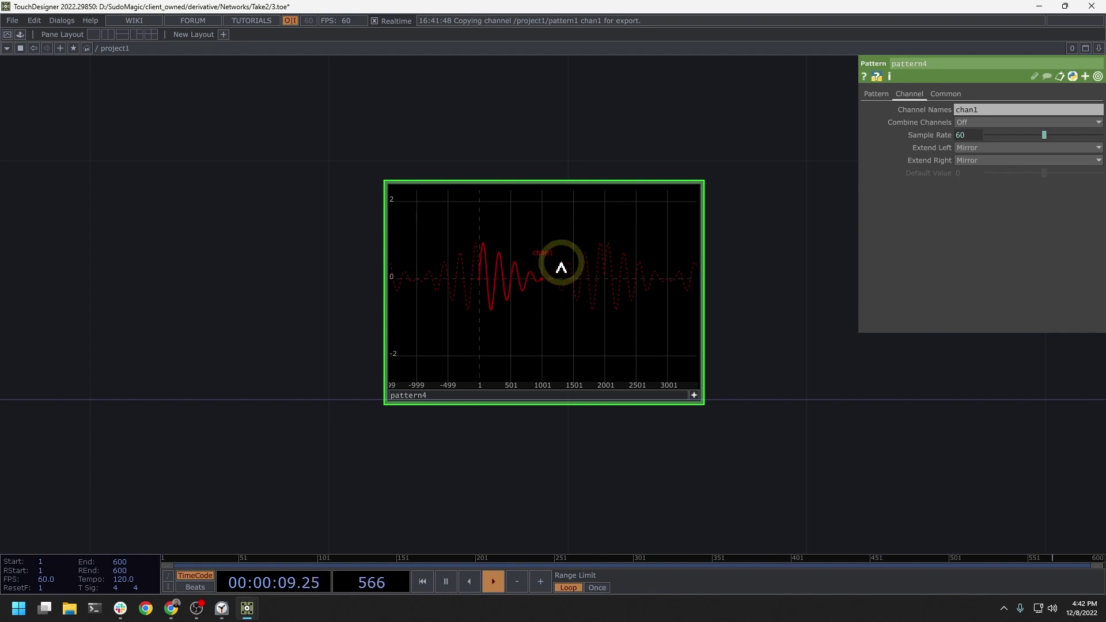
left_click(693, 394)
Add a Trim CHOP to the right of the tapered sine pattern and place it slightly lower.
left_click_drag(714, 378, 605, 373)
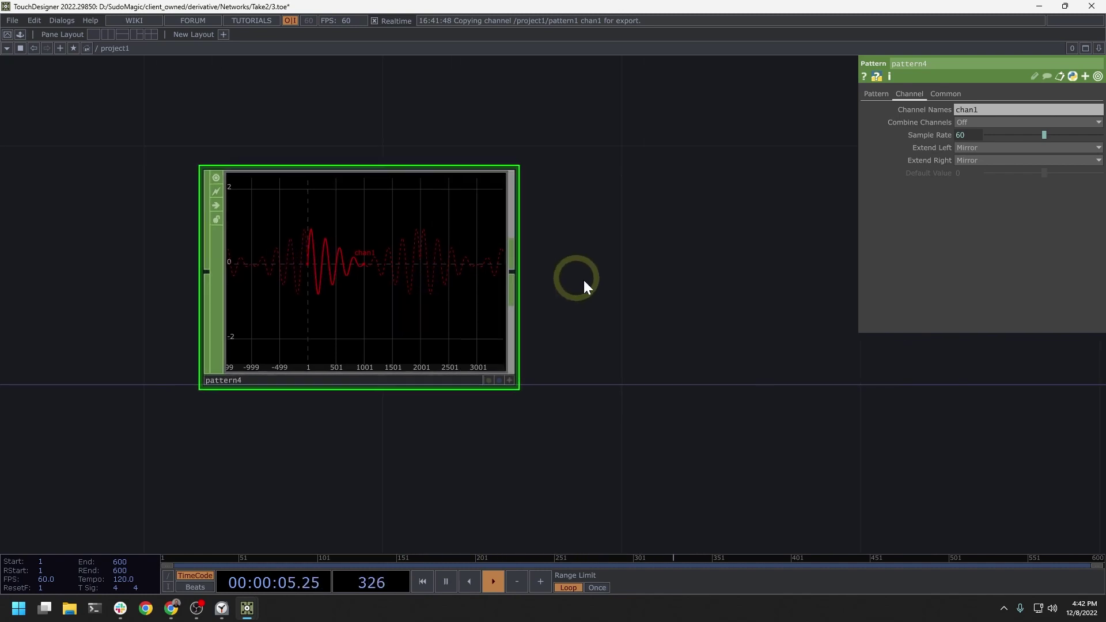
key("Tab")
type("t")
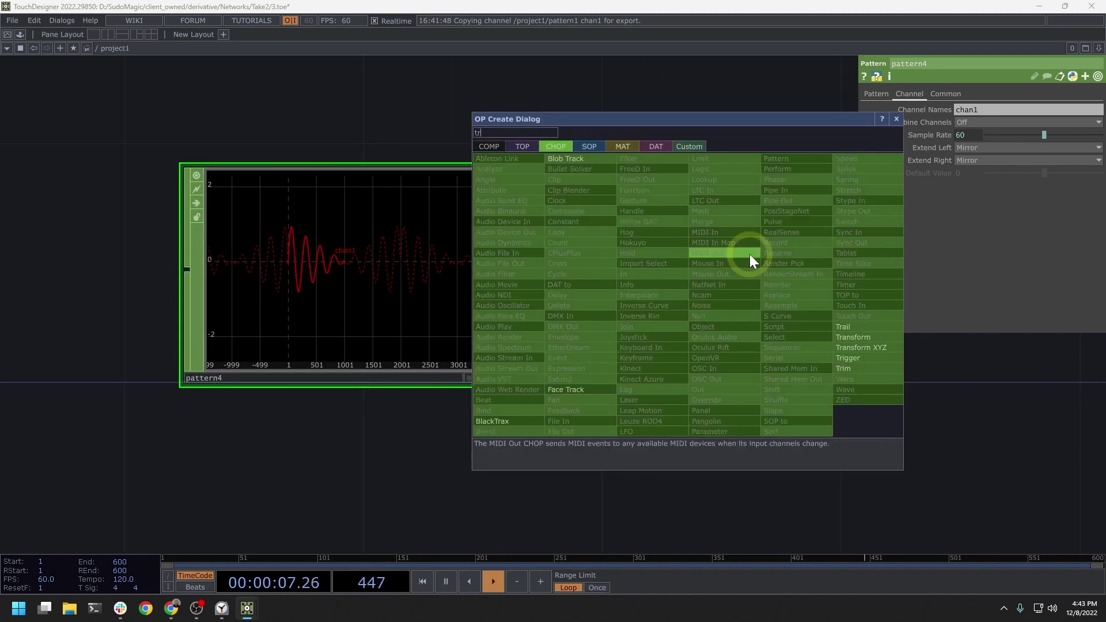
left_click(849, 368)
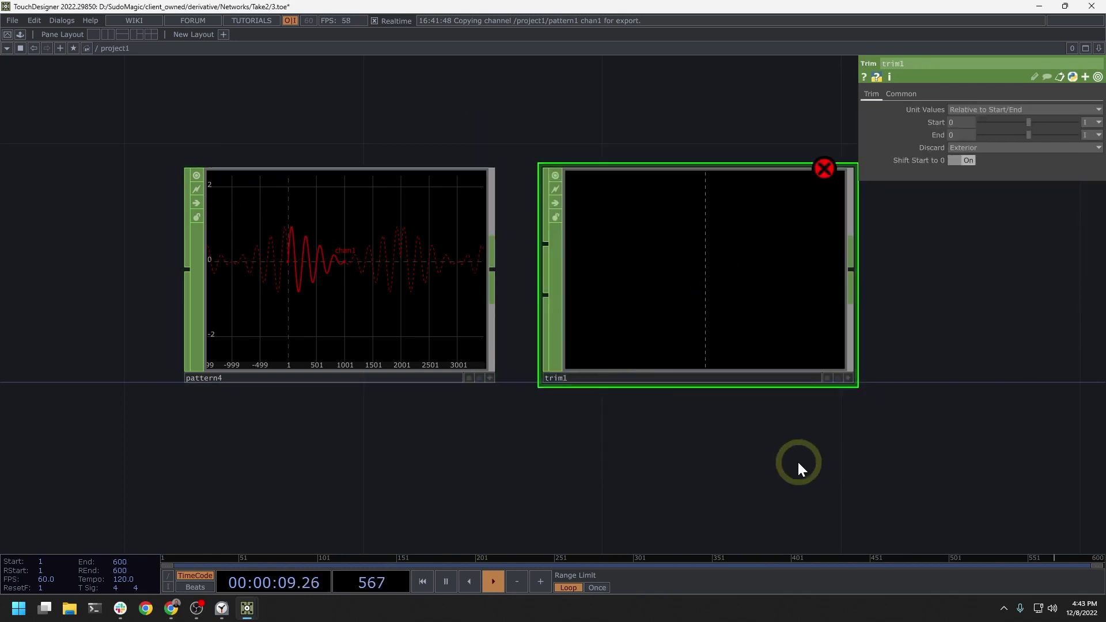
left_click_drag(793, 458, 677, 430)
left_click_drag(612, 213, 613, 332)
left_click_drag(645, 215, 627, 211)
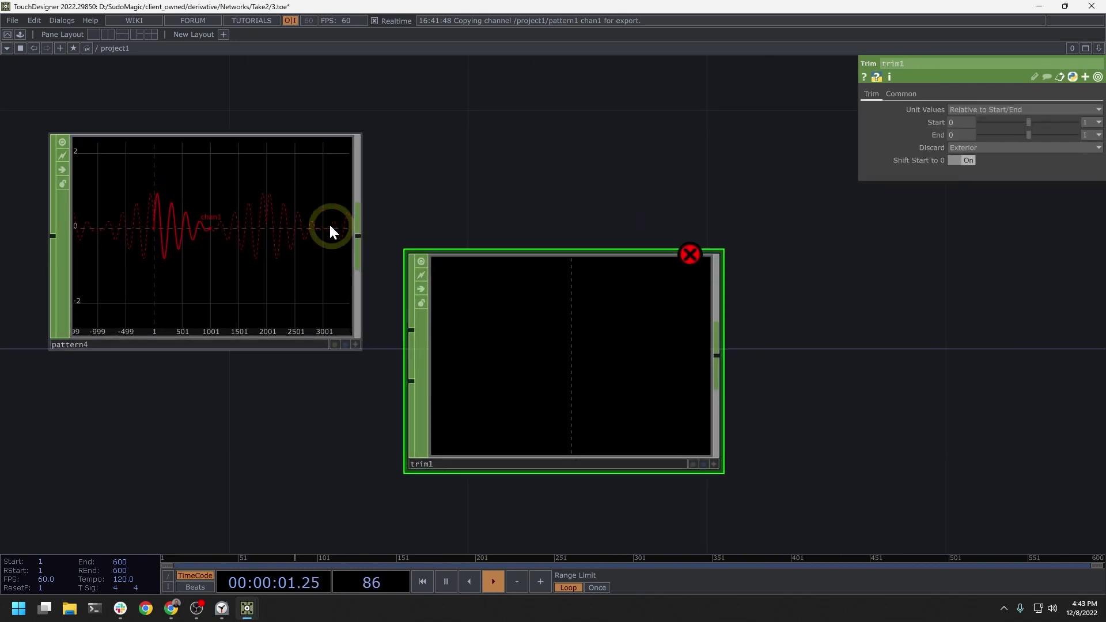
Connect the tapered sine pattern to the Trim CHOP's first input and set the trim's End to 1000.
left_click_drag(359, 237, 411, 330)
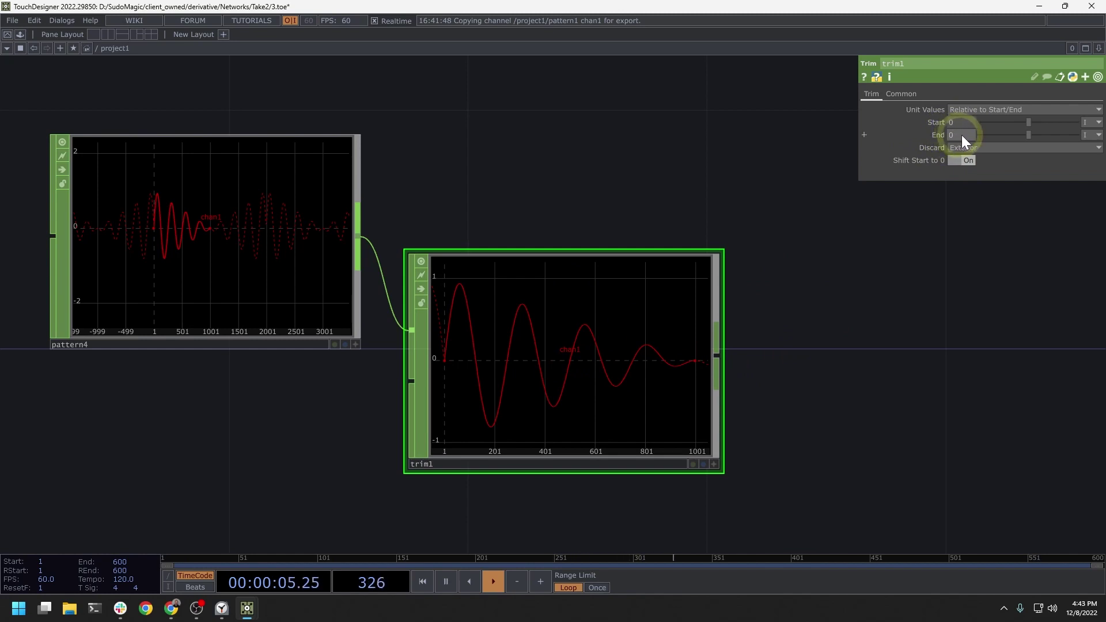
type("1000")
key("Return")
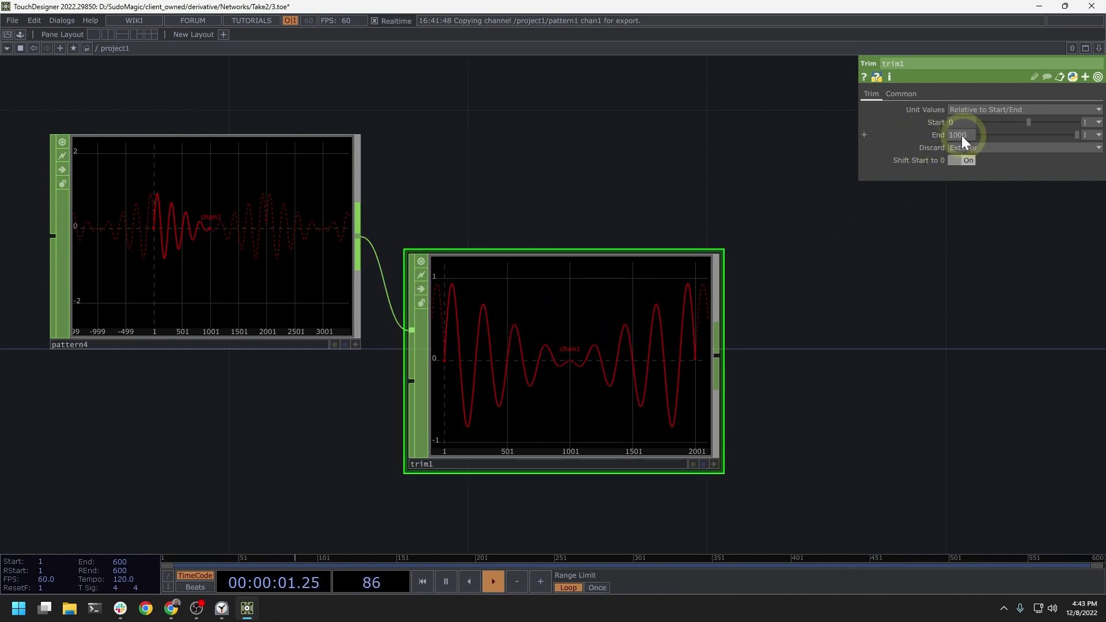
Compare the trimmed waveform with its mirrored source pattern and check the Trim CHOP's length in its info.
left_click_drag(615, 213, 604, 177)
left_click(491, 315)
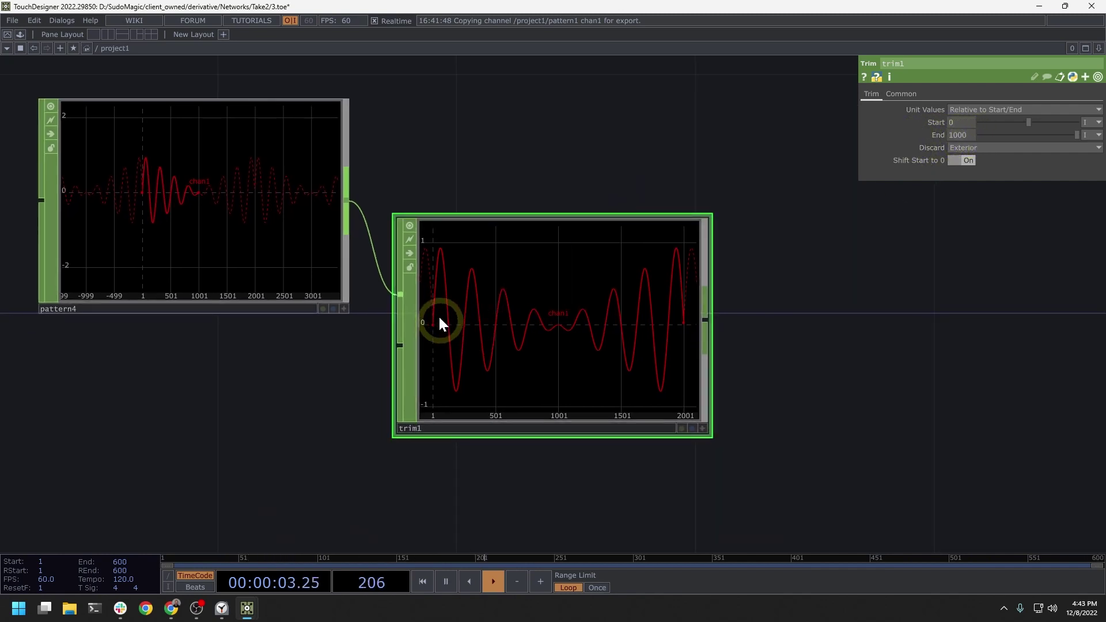
left_click(240, 221)
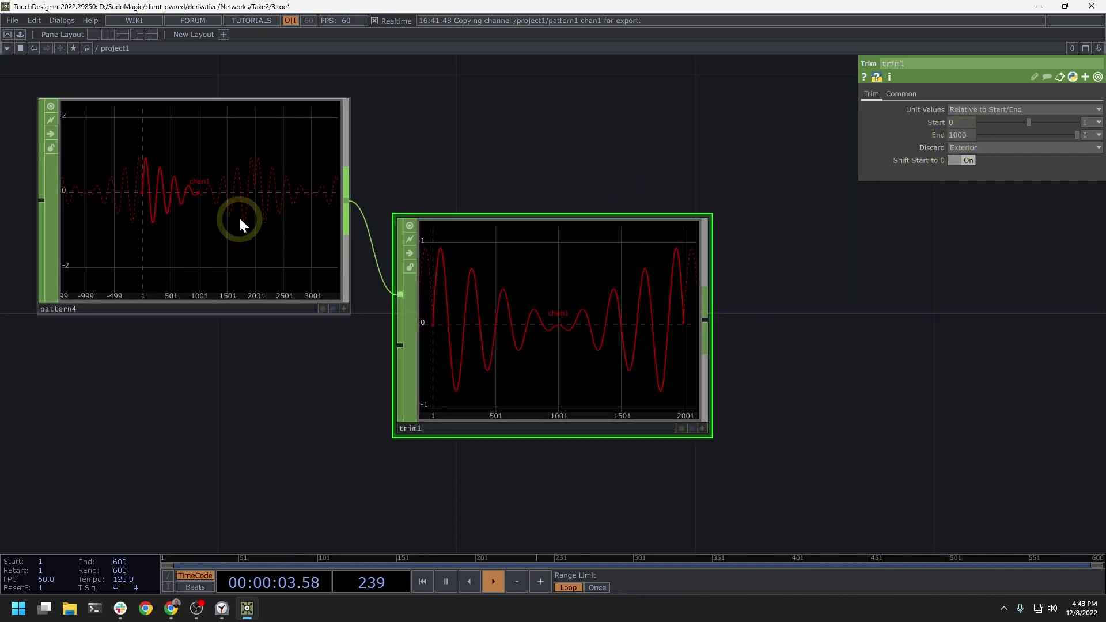
left_click(253, 184)
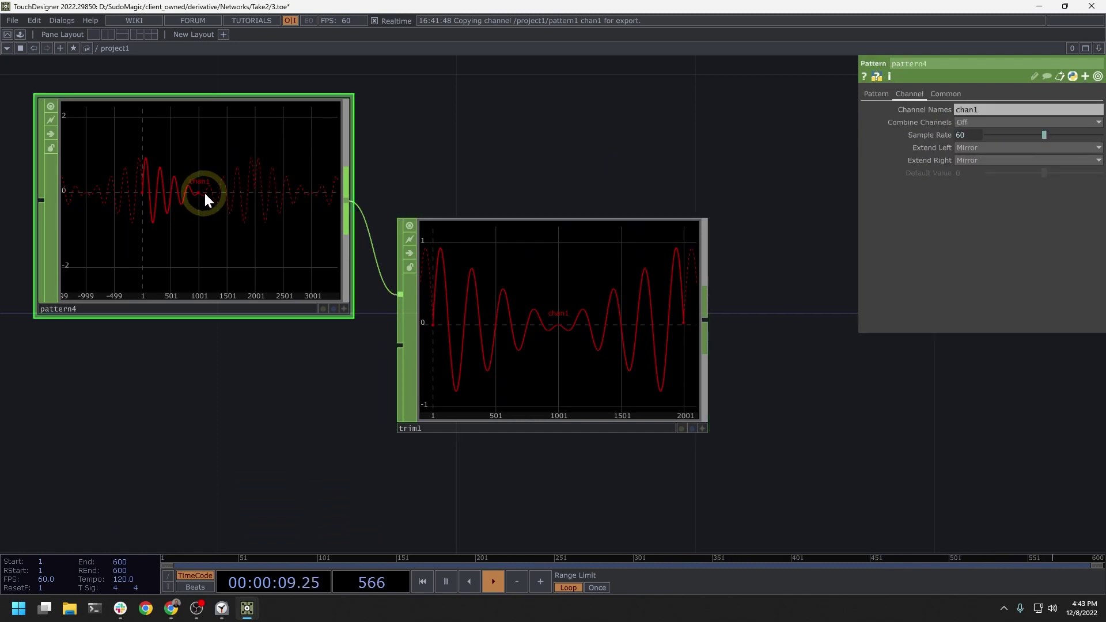
left_click(466, 242)
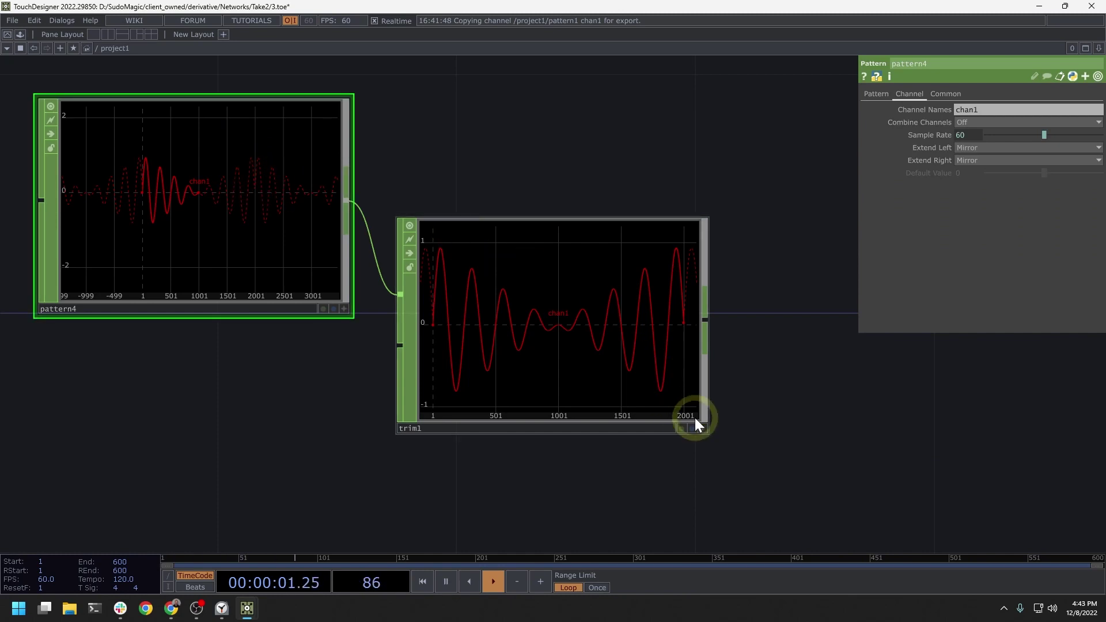
middle_click(667, 345)
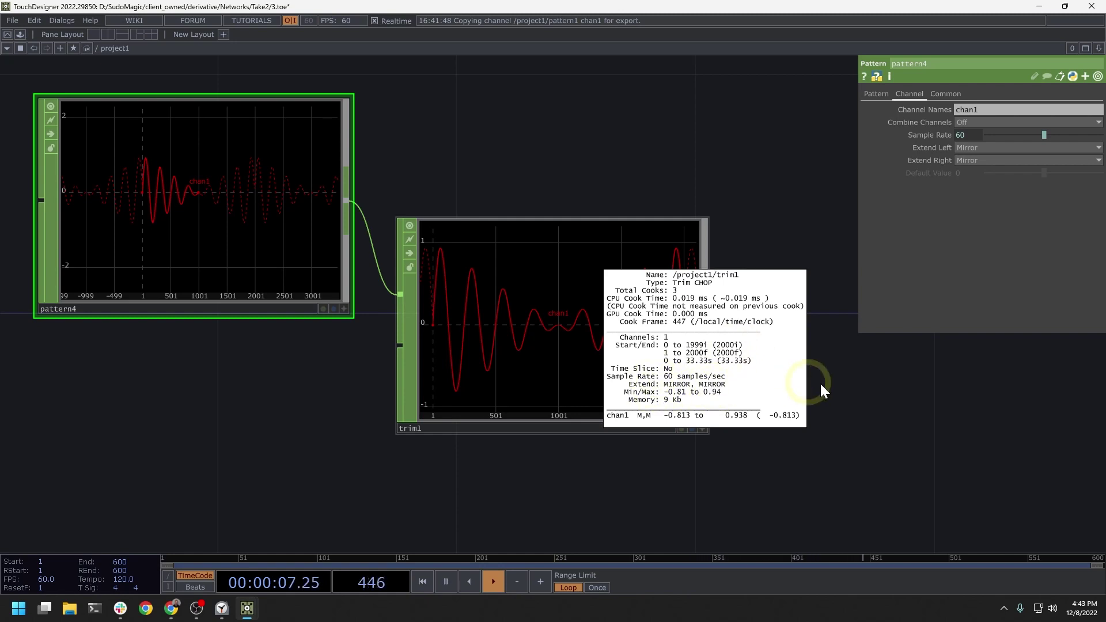
left_click(486, 312)
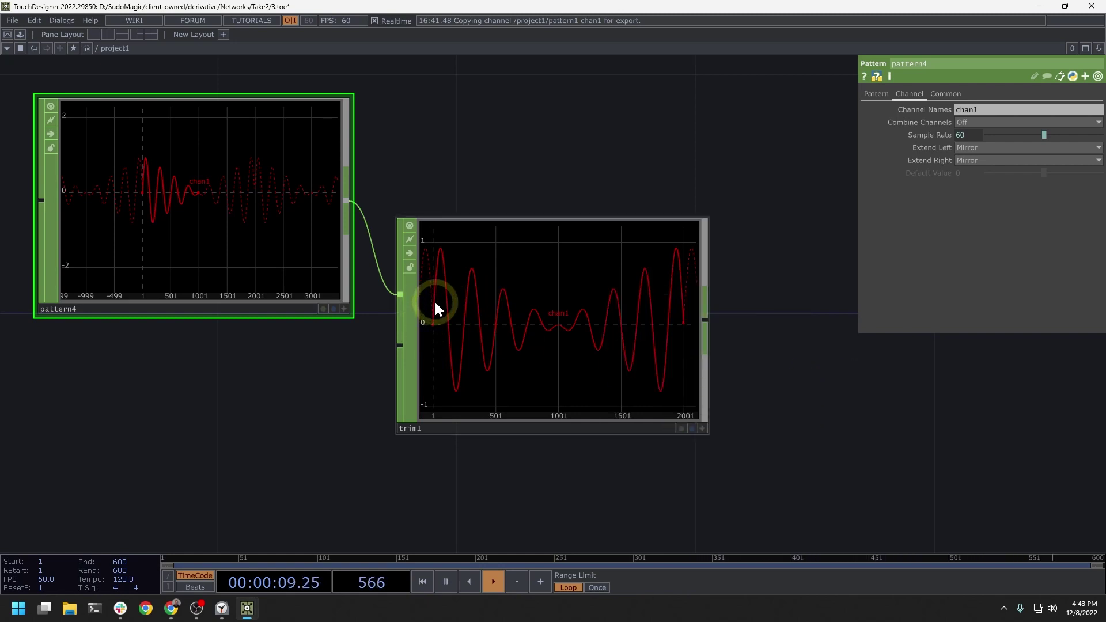
left_click(154, 197)
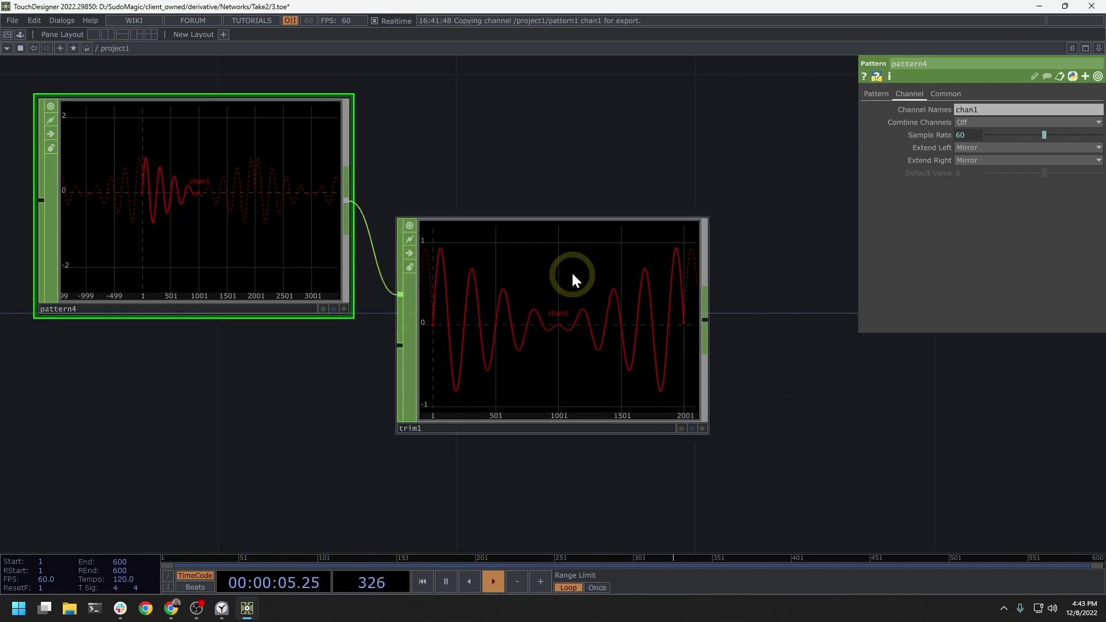
Move the Trim CHOP up so it sits level with the pattern that feeds it.
left_click_drag(568, 273, 565, 390)
scroll(611, 203, "down", 4)
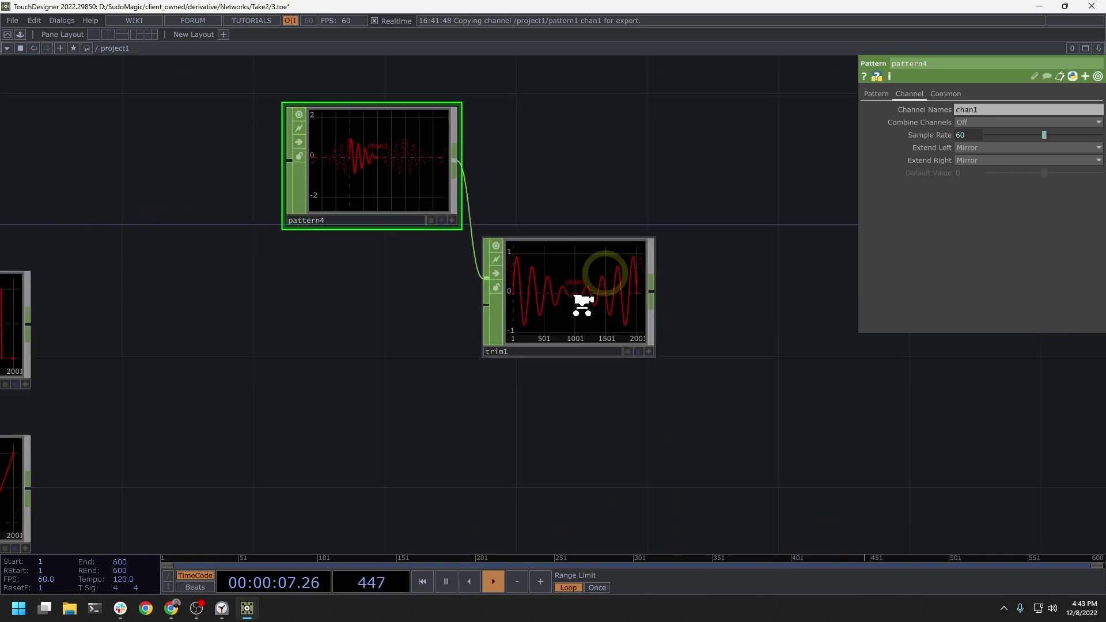
left_click_drag(576, 323, 571, 197)
key("h")
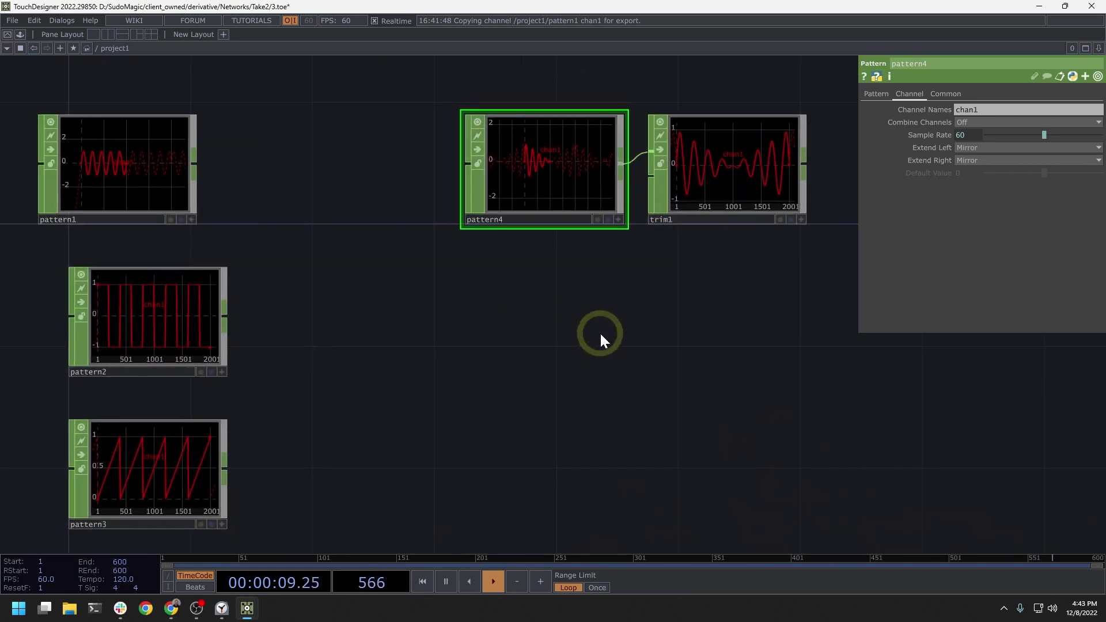
Add a new Pattern CHOP in the empty area below the tapered sine pattern.
left_click_drag(599, 336, 523, 327)
left_click(394, 161)
left_click(526, 355)
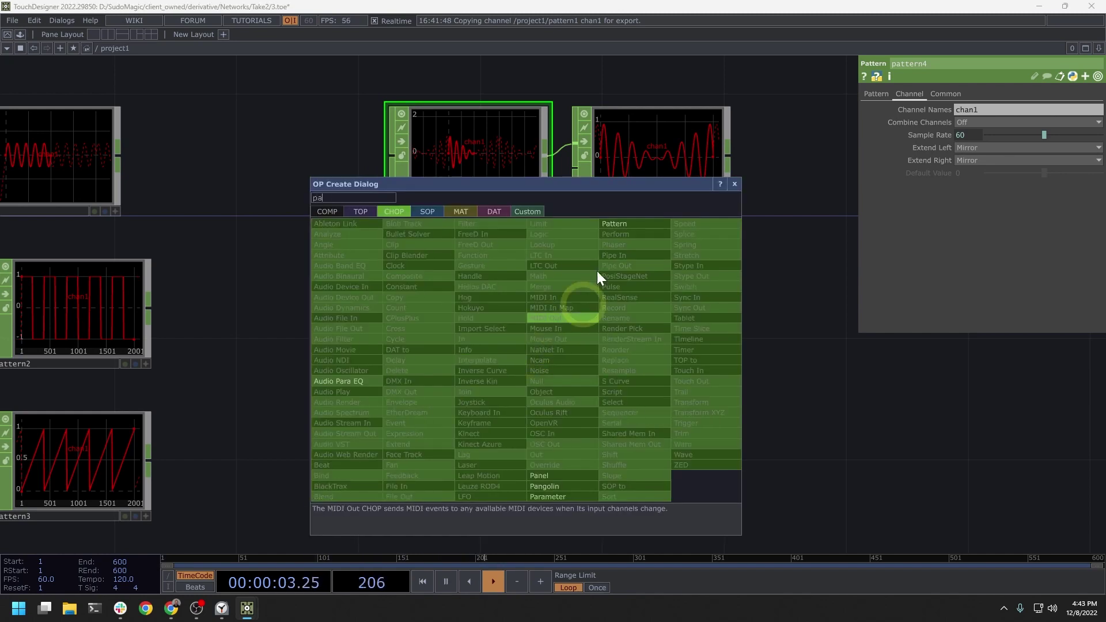
left_click(614, 223)
left_click(476, 332)
left_click_drag(483, 289, 489, 319)
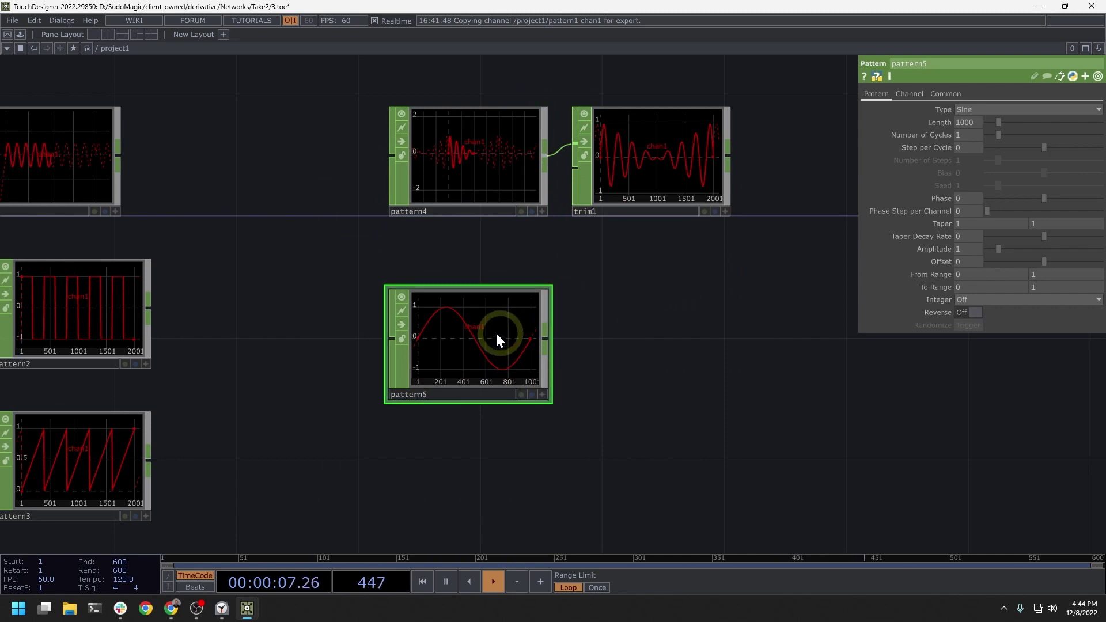
Add another Pattern CHOP to the right of the new sine pattern and set its type to Square.
double_click(641, 337)
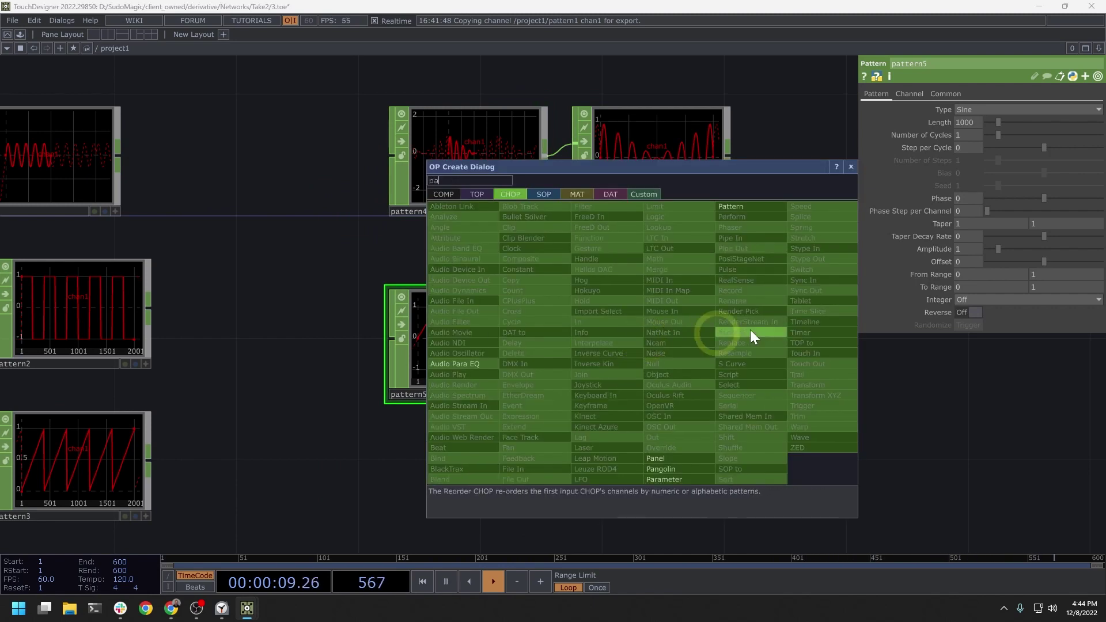
left_click(747, 208)
left_click(660, 346)
left_click(986, 109)
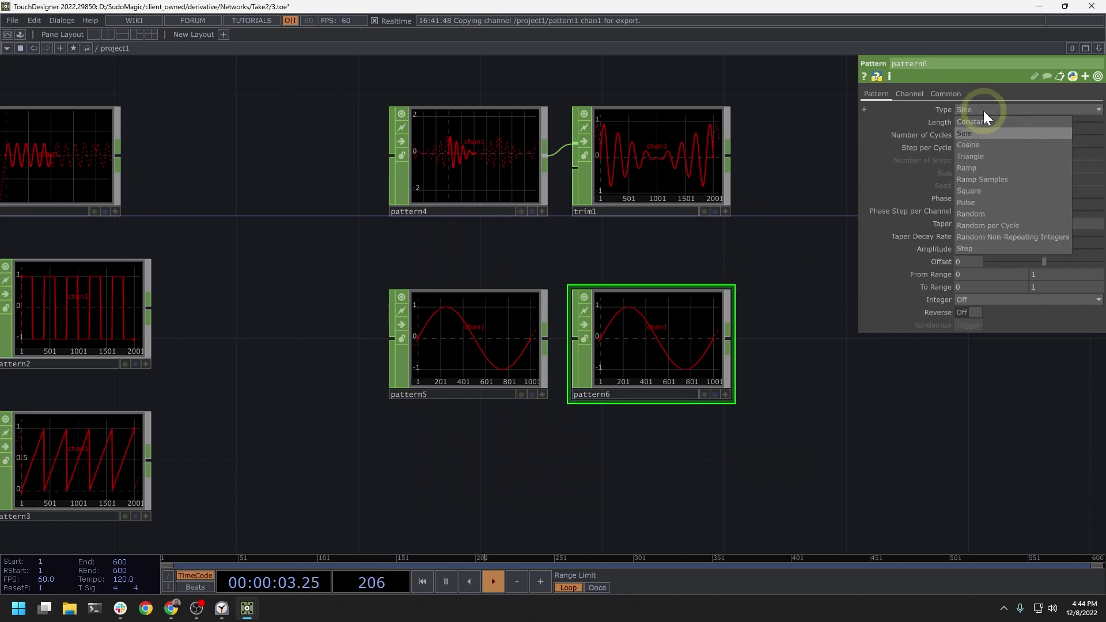
left_click(984, 191)
left_click(662, 302)
scroll(662, 302, "up", 3)
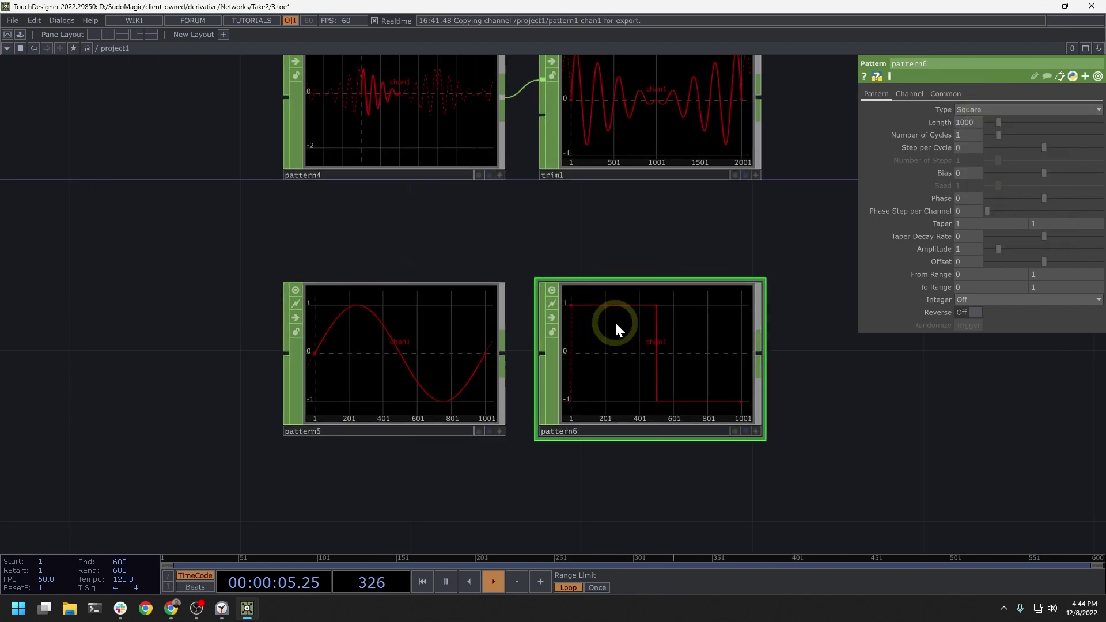
Connect the new sine pattern to the square pattern's input and set the square pattern's Combine Channels to Multiply.
left_click(506, 352)
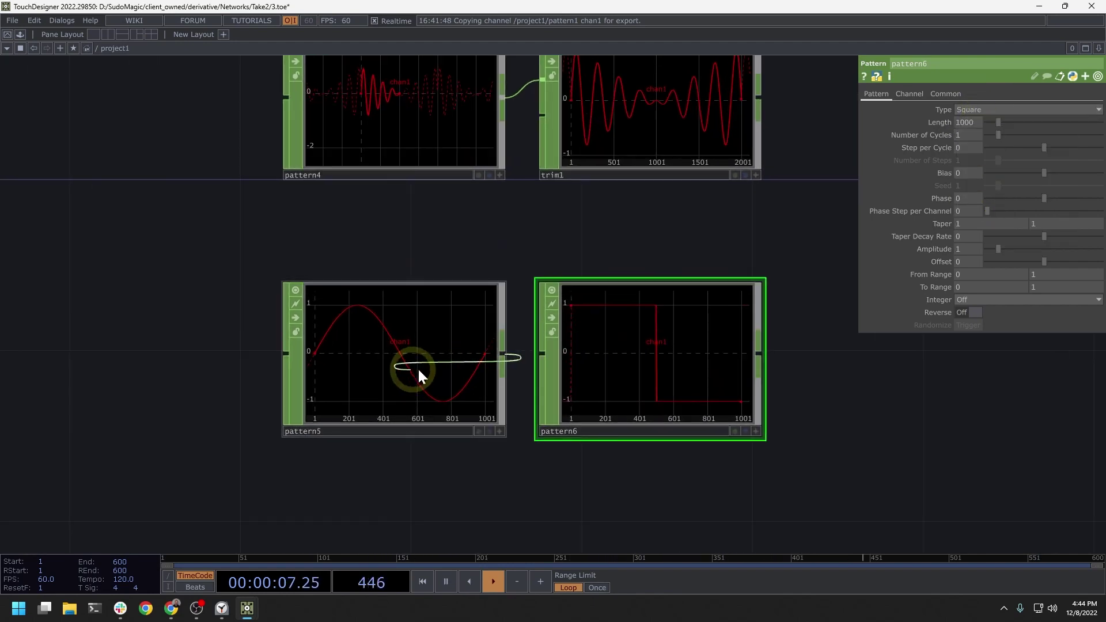
left_click(536, 355)
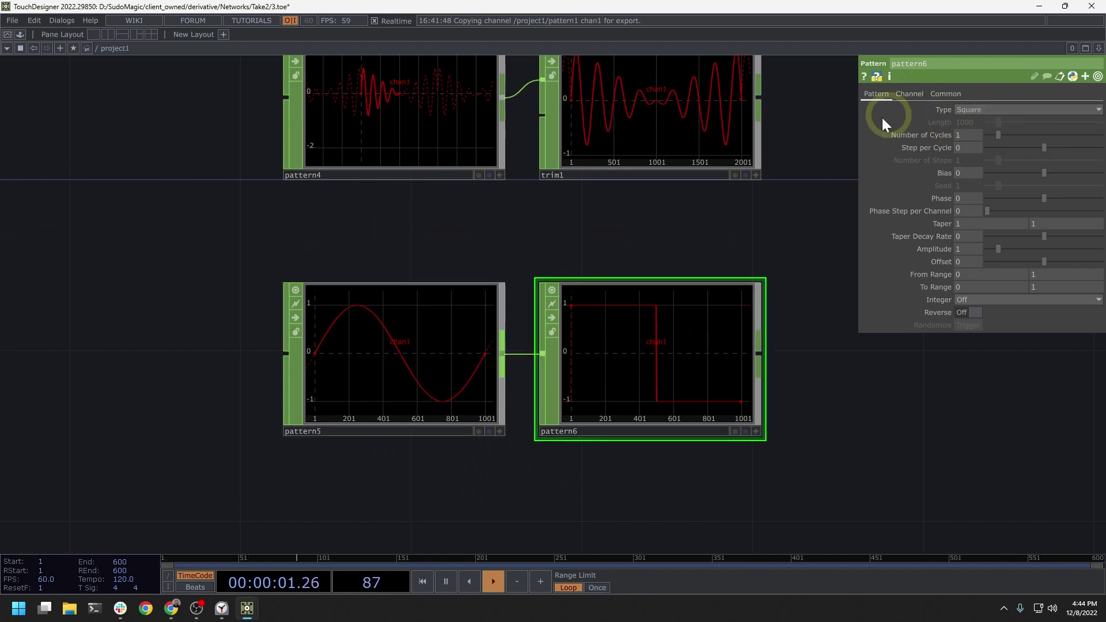
left_click(910, 95)
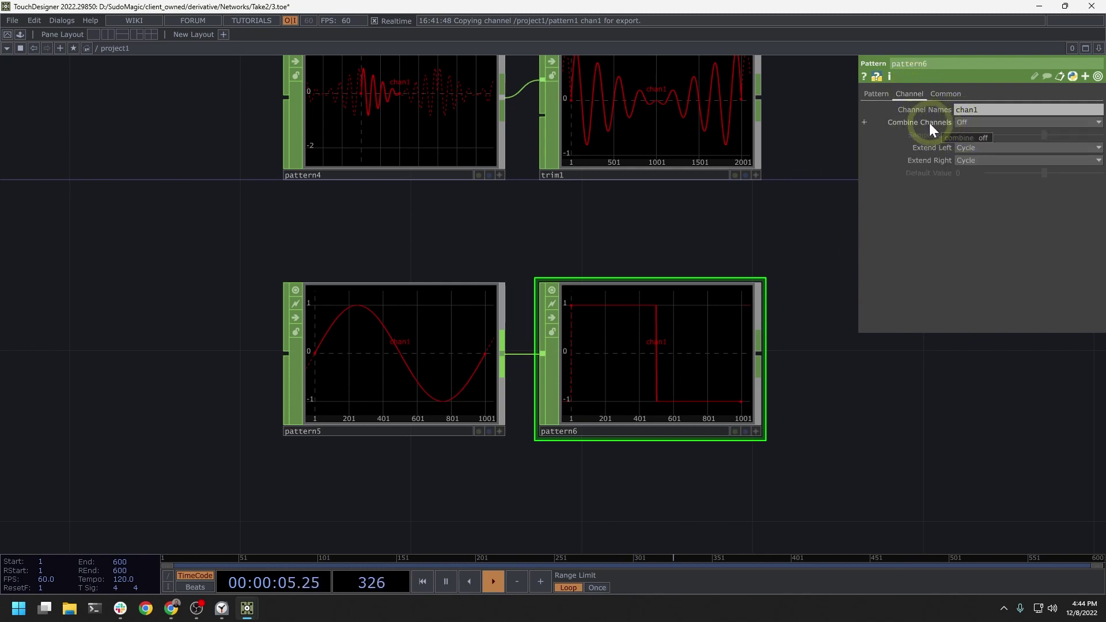
left_click(969, 123)
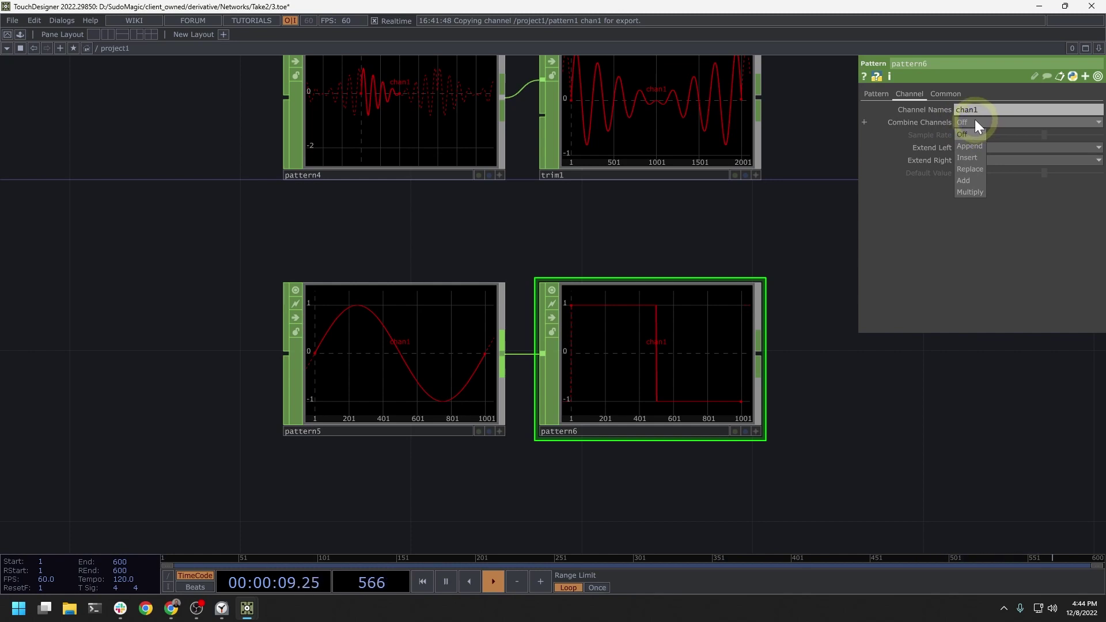
left_click(969, 191)
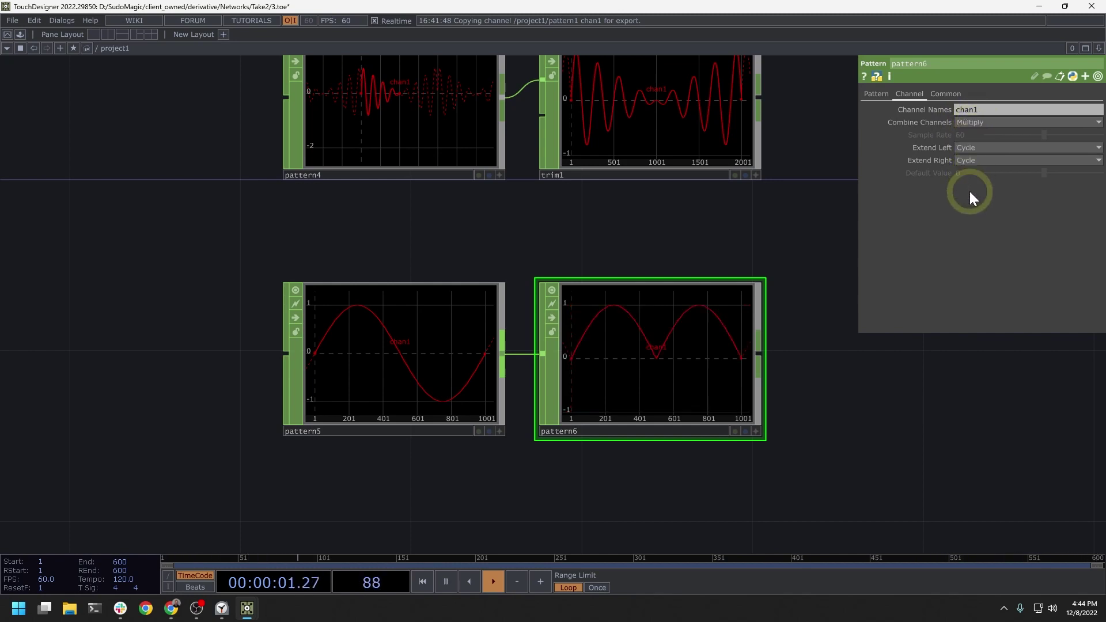
Examine the multiplied waveform and its extensions in the interactive viewer against the sine pattern feeding it.
left_click(754, 432)
middle_click_drag(718, 349, 539, 374)
left_click_drag(732, 375, 603, 375)
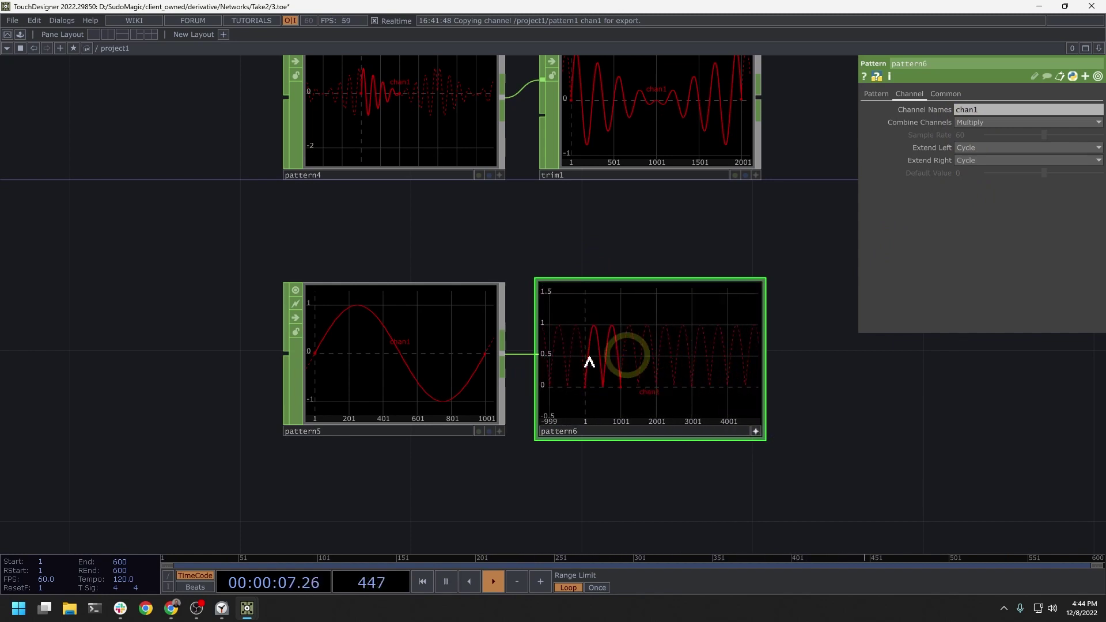
left_click(400, 342)
left_click(445, 346)
left_click(616, 321)
Change the waveform type of the pattern feeding the multiplied pattern to Cosine.
left_click(348, 354)
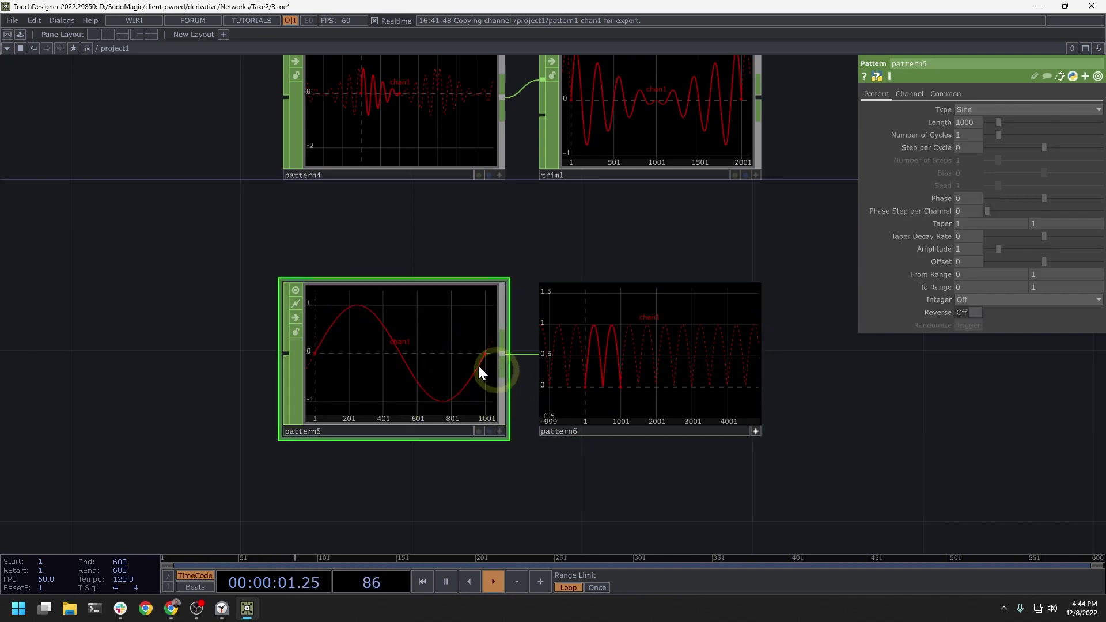
left_click(333, 346)
left_click(507, 353)
left_click(868, 253)
left_click(991, 108)
left_click(985, 147)
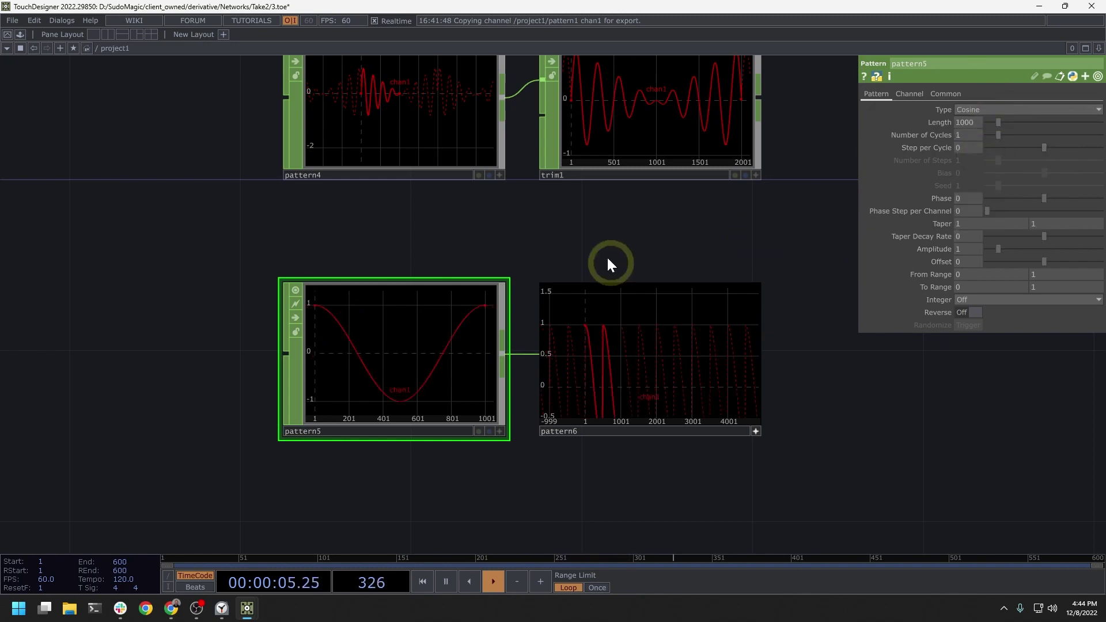
Set the waveform type of the pattern feeding the multiplied pattern to Triangle and its second Taper value to 0.2.
left_click(996, 108)
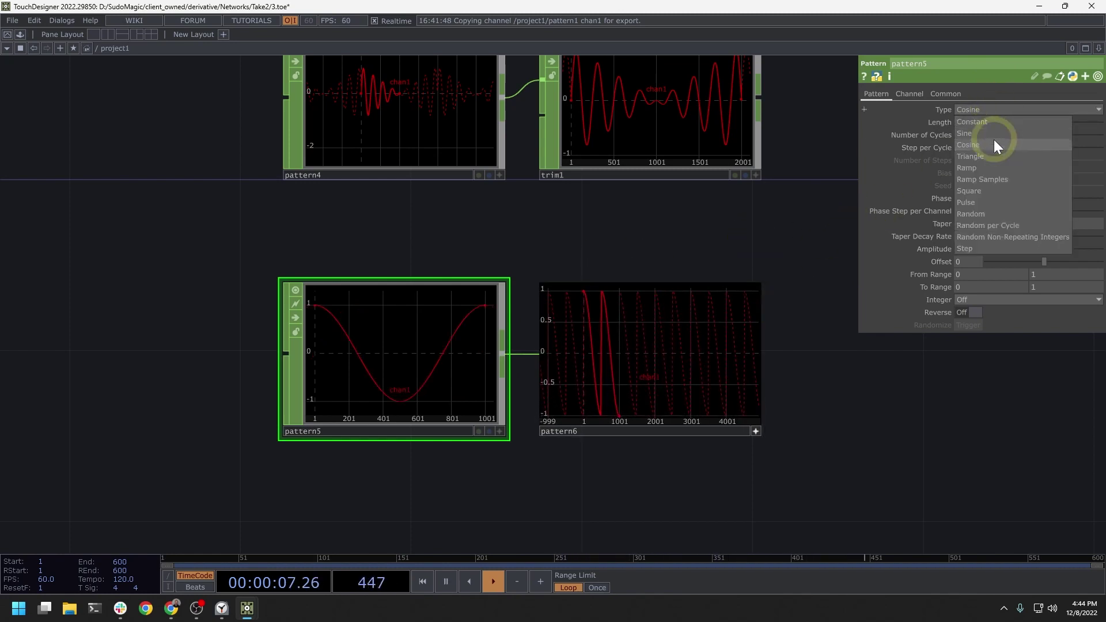
left_click(987, 153)
left_click_drag(702, 333, 696, 349)
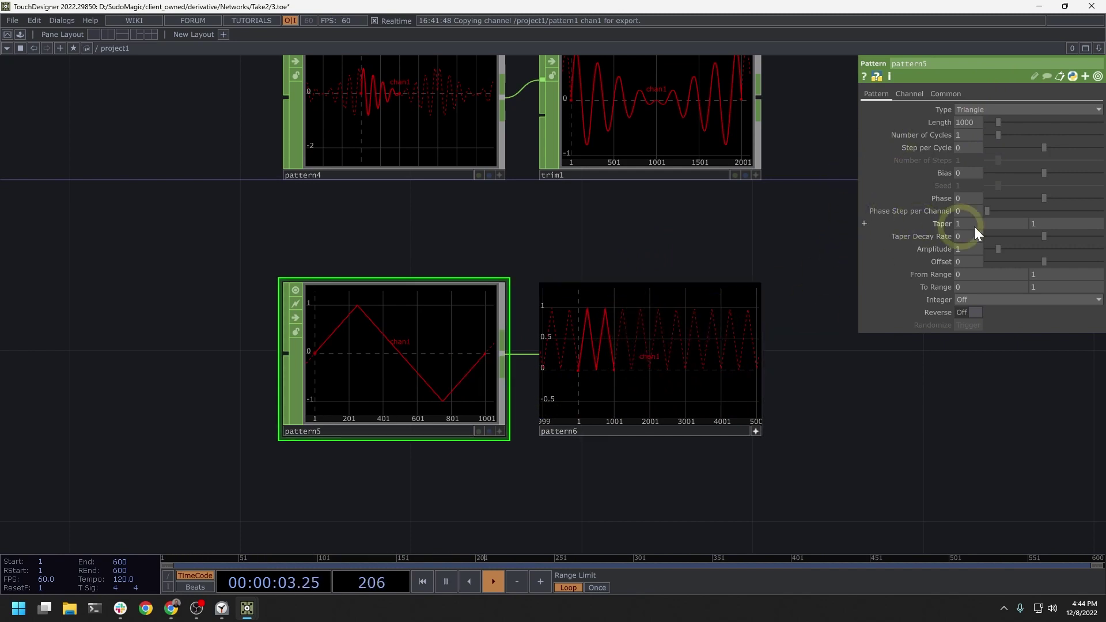
middle_click_drag(1048, 223, 825, 208)
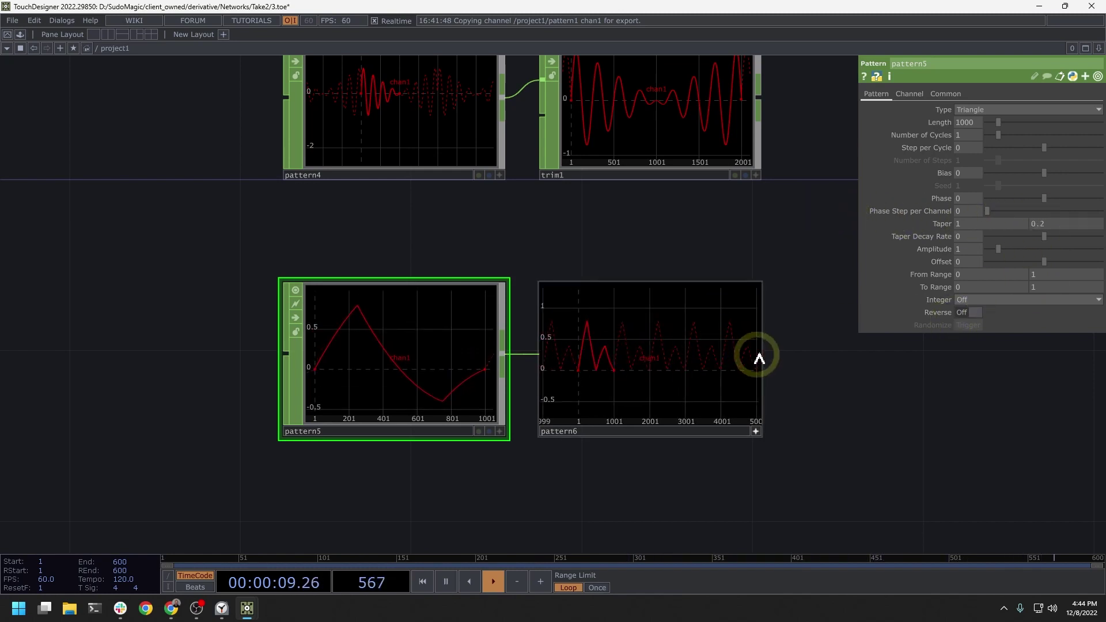
left_click(756, 430)
left_click_drag(741, 409, 743, 362)
Add an Audio Oscillator CHOP to the left of the triangle pattern.
left_click_drag(797, 407, 812, 337)
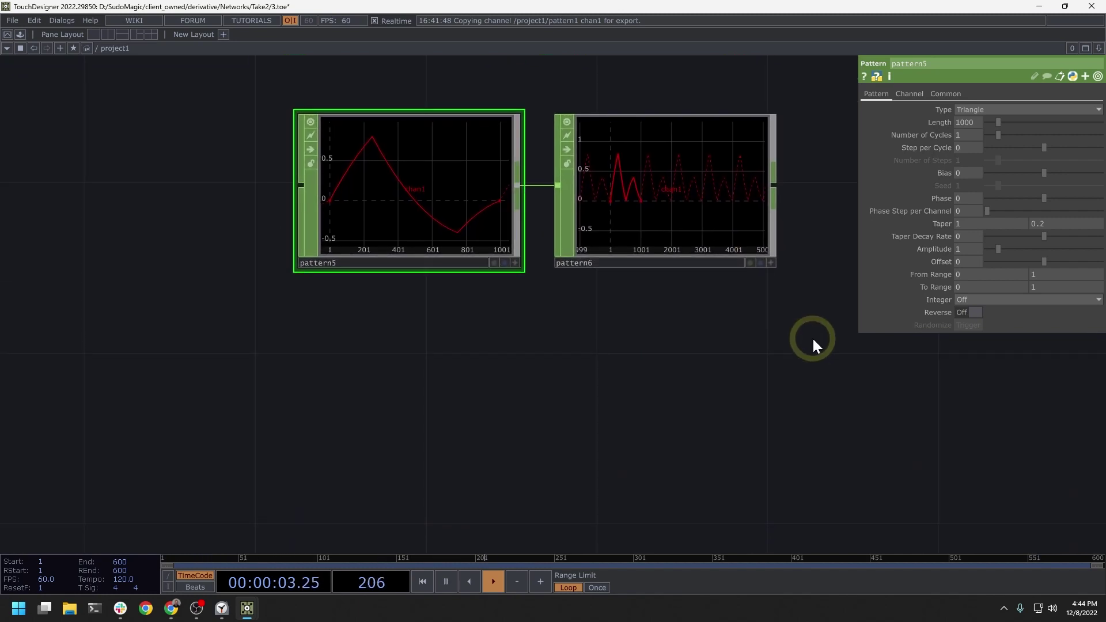
left_click_drag(536, 348, 715, 433)
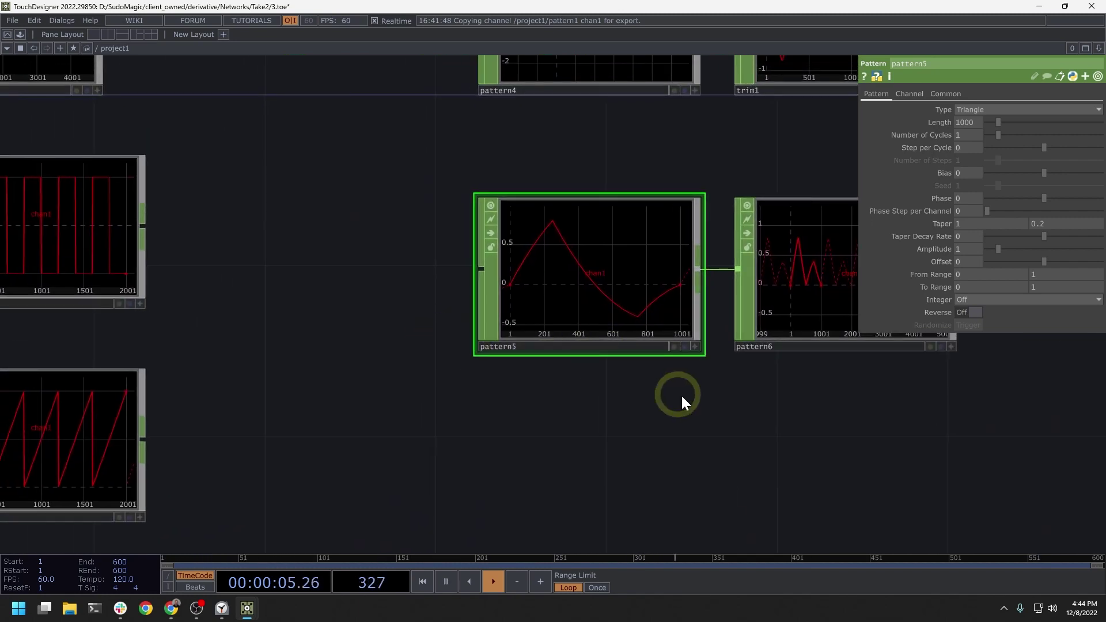
left_click_drag(686, 399, 394, 421)
right_click_drag(657, 406, 259, 271)
left_click_drag(337, 301, 594, 301)
left_click_drag(410, 419, 333, 460)
left_click(257, 396)
key("Tab")
type("ma")
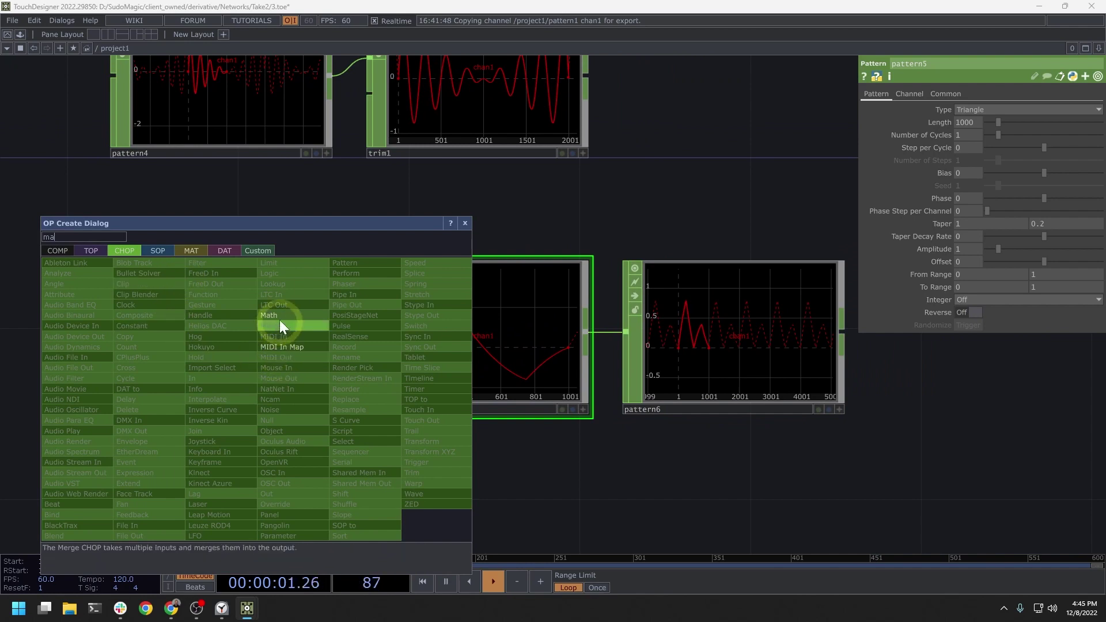
key("BackSpace")
key("BackSpace")
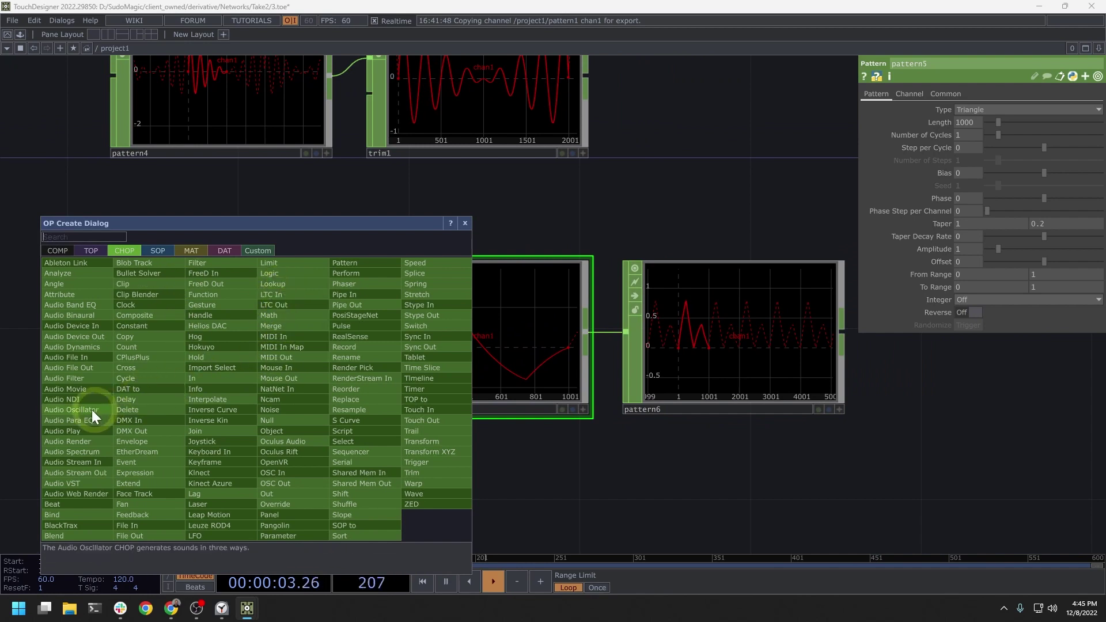
left_click(92, 409)
left_click(184, 338)
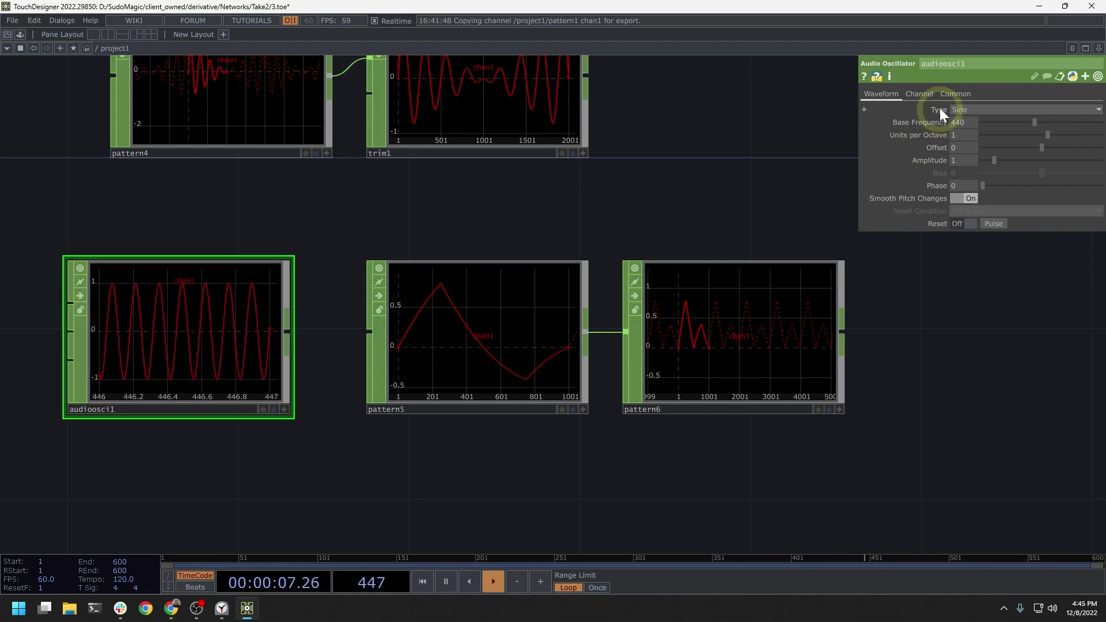
Set the audio oscillator's waveform type to White Noise and turn off its Time Slice option.
left_click(954, 110)
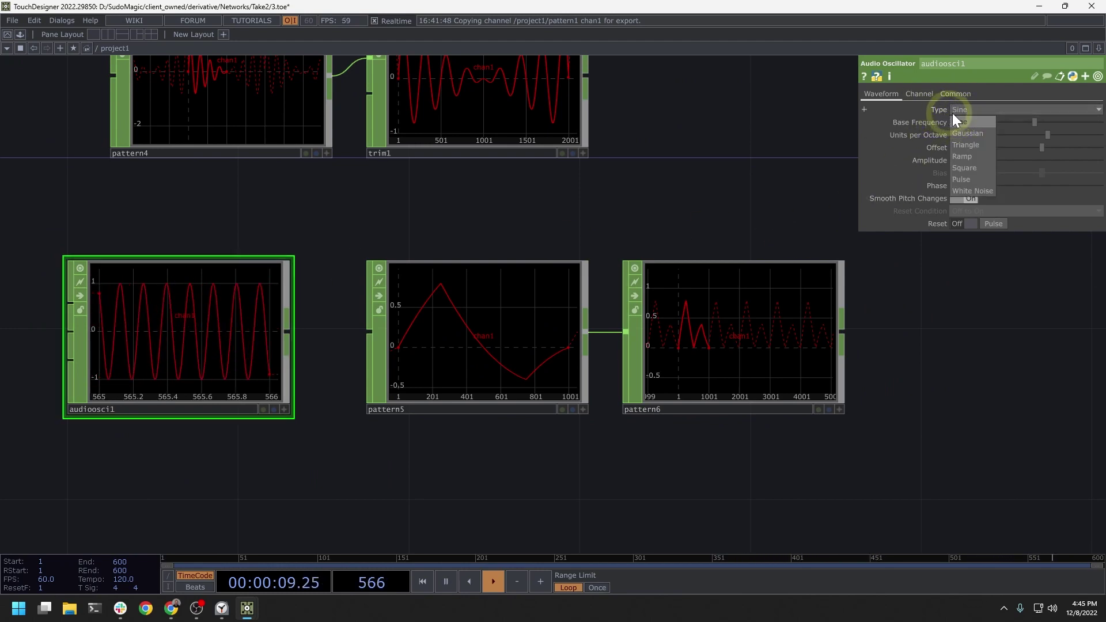
left_click(971, 191)
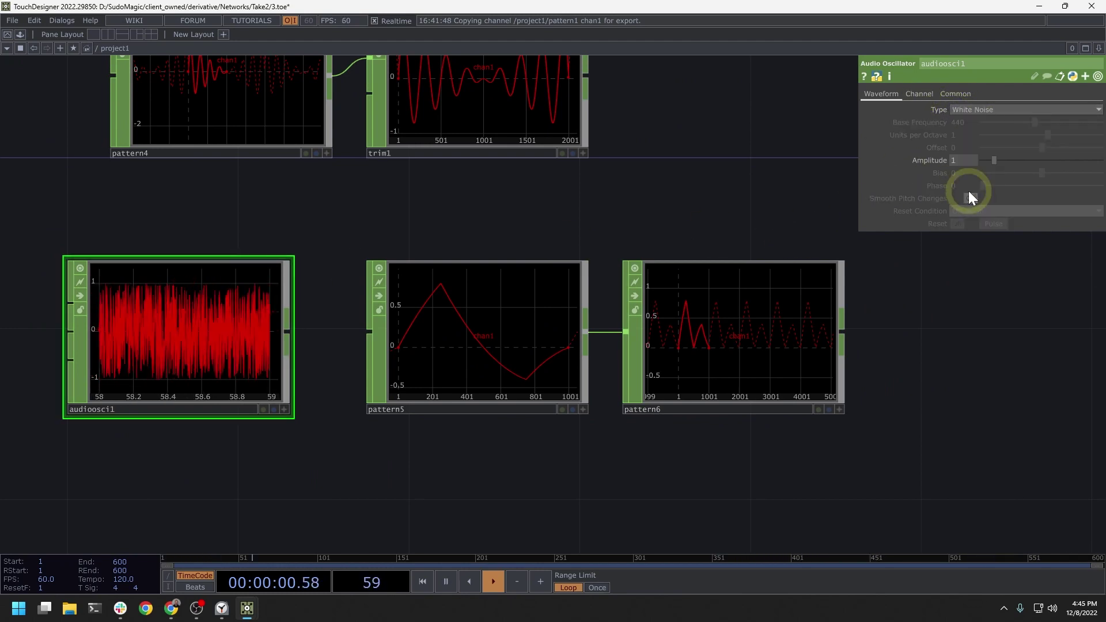
left_click(951, 94)
left_click(972, 110)
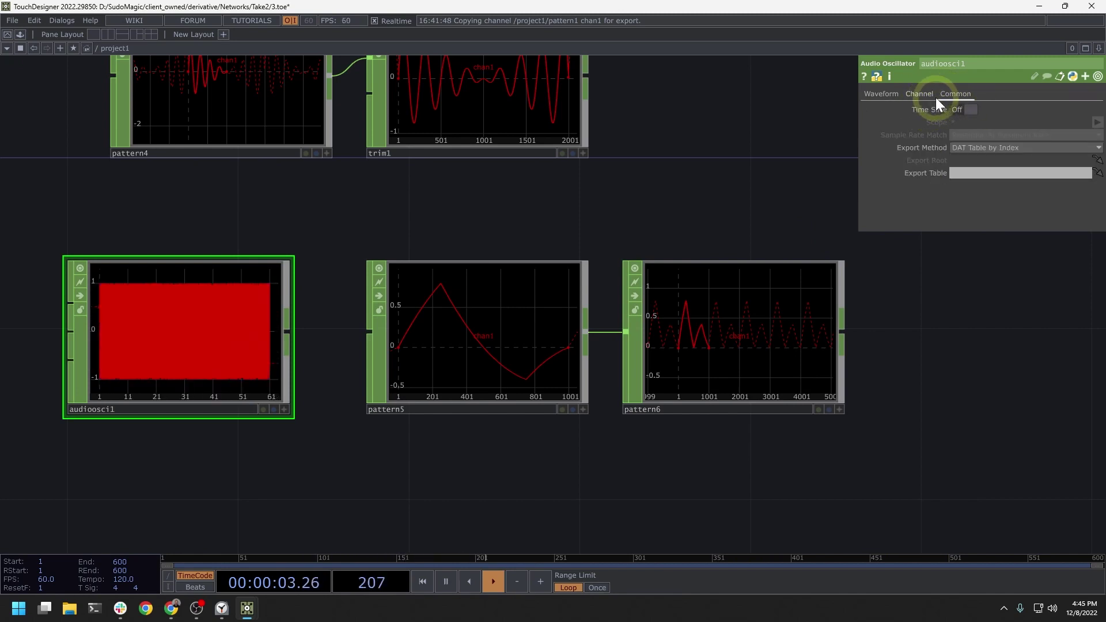
Set the audio oscillator's sample rate to 1000.
left_click(922, 94)
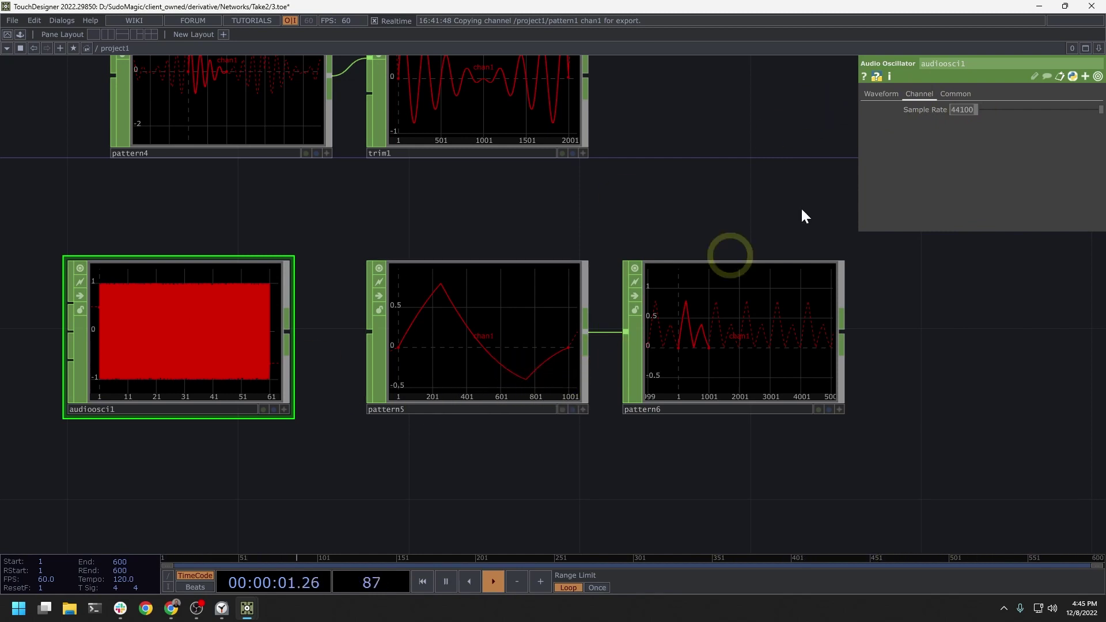
type("1000")
key("Return")
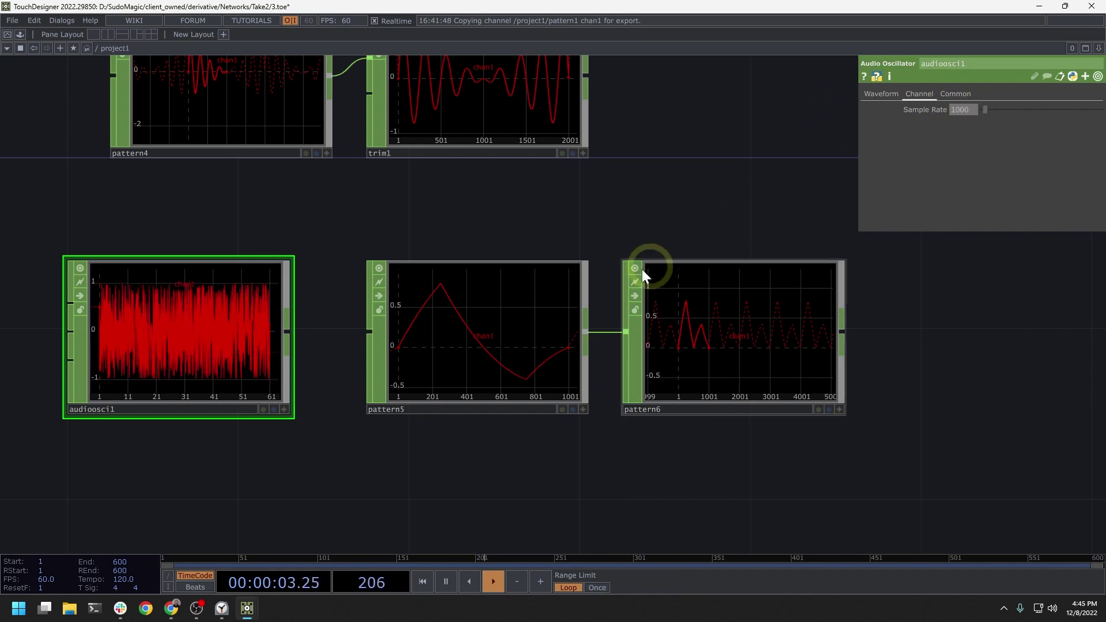
Connect the audio oscillator to the triangle pattern's input and set the triangle pattern's Combine Channels to Add.
left_click_drag(291, 333, 395, 327)
left_click(446, 329)
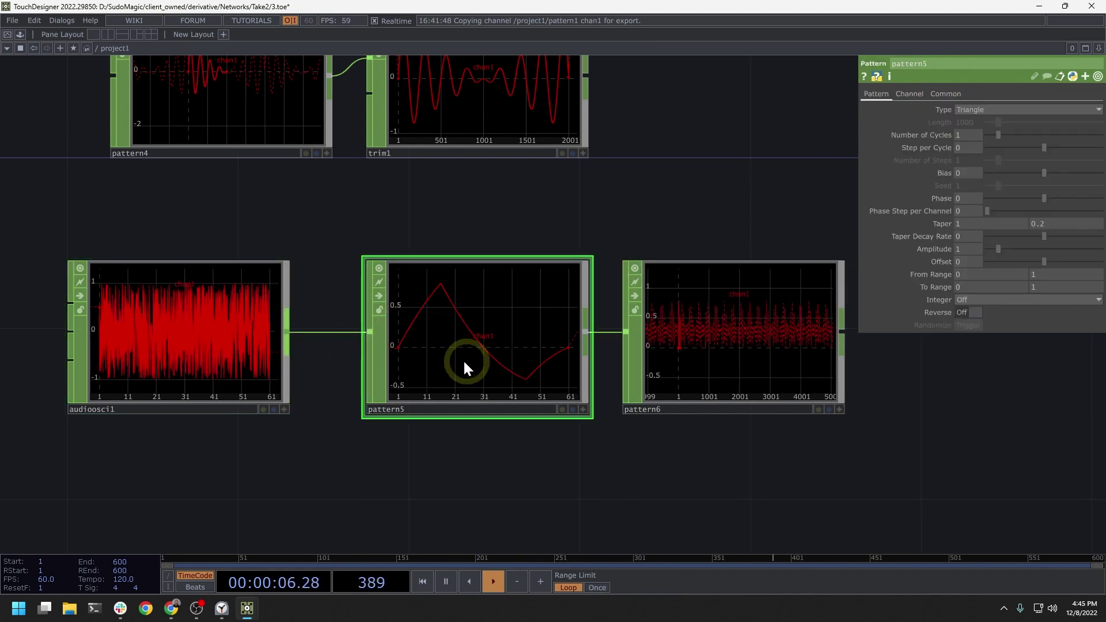
left_click(916, 94)
left_click(935, 95)
left_click(909, 94)
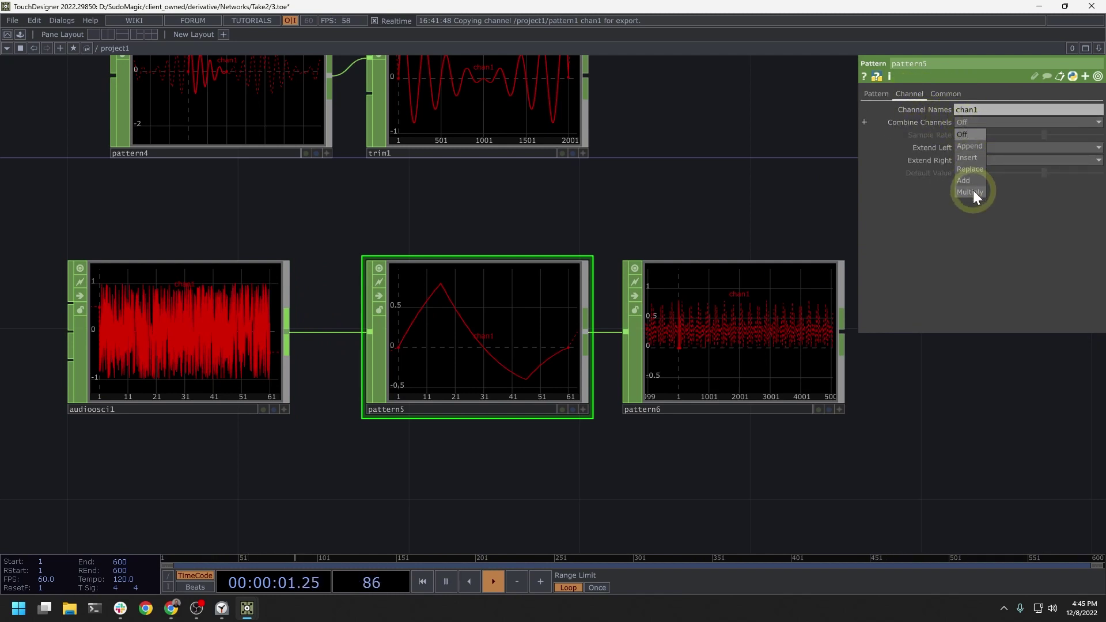
left_click(968, 179)
Reduce the white noise oscillator's amplitude to 0.19.
left_click(224, 341)
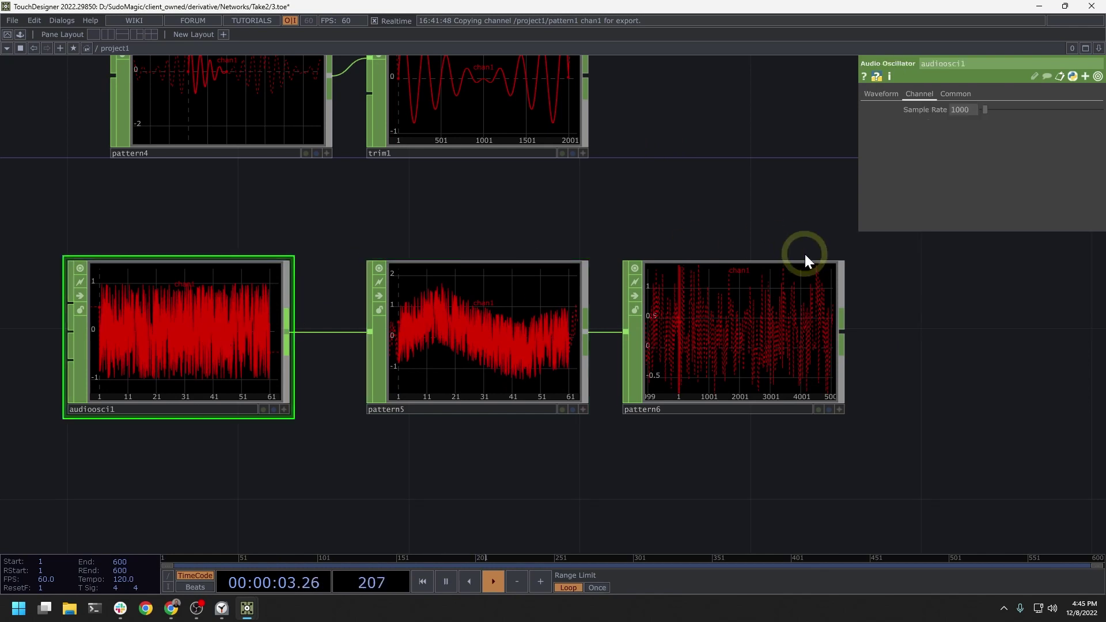
left_click(882, 94)
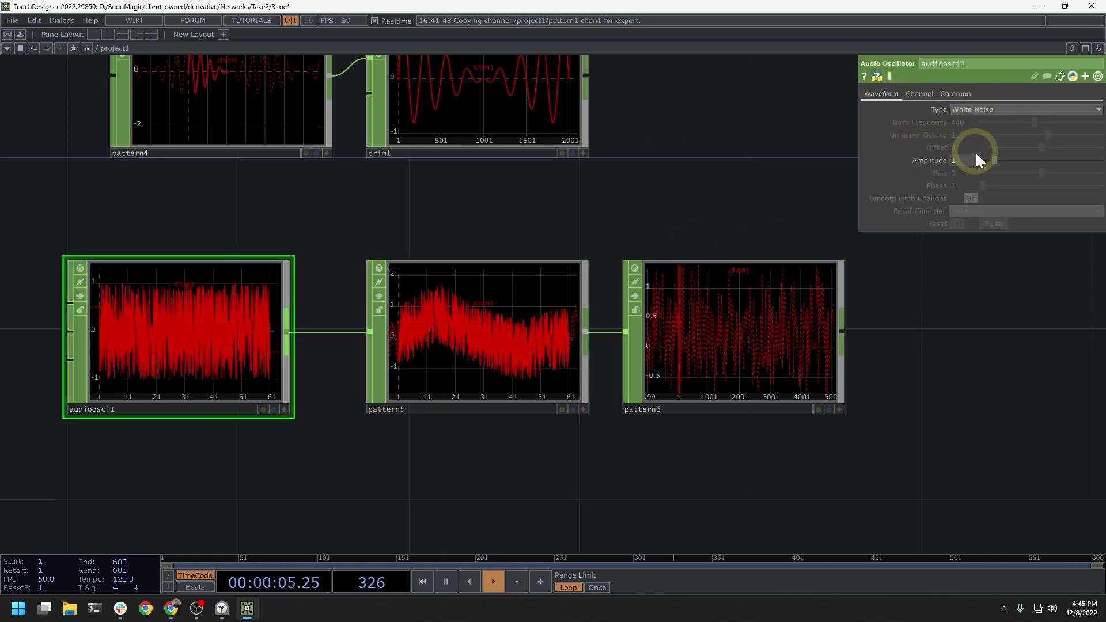
left_click_drag(993, 160, 983, 160)
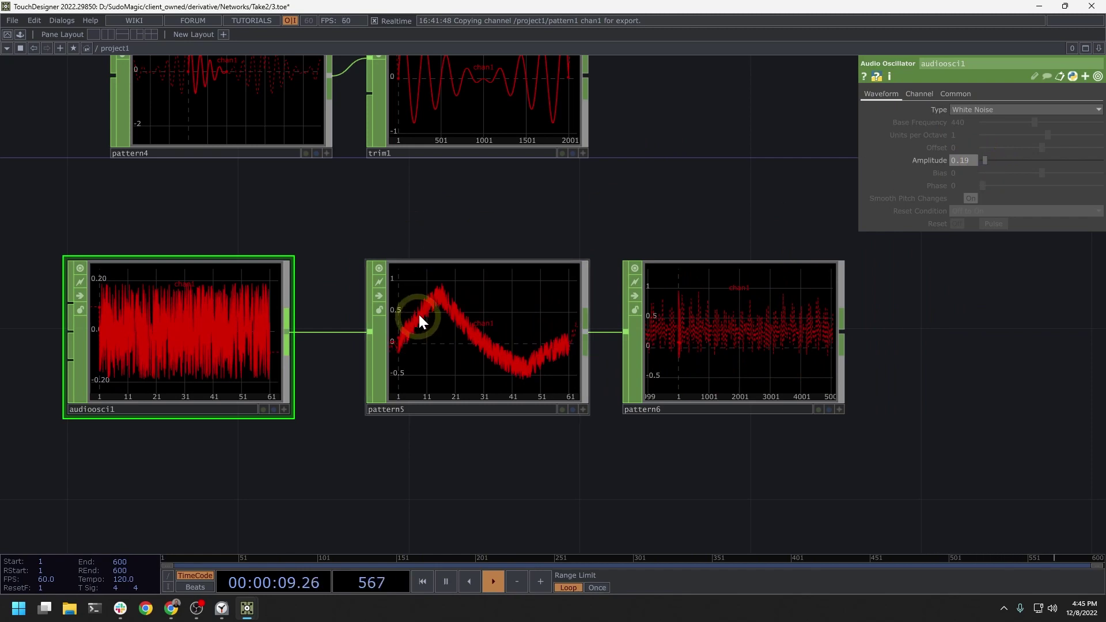
Move the multiplied pattern farther right, widening the gap to the triangle pattern.
scroll(749, 357, "up", 3)
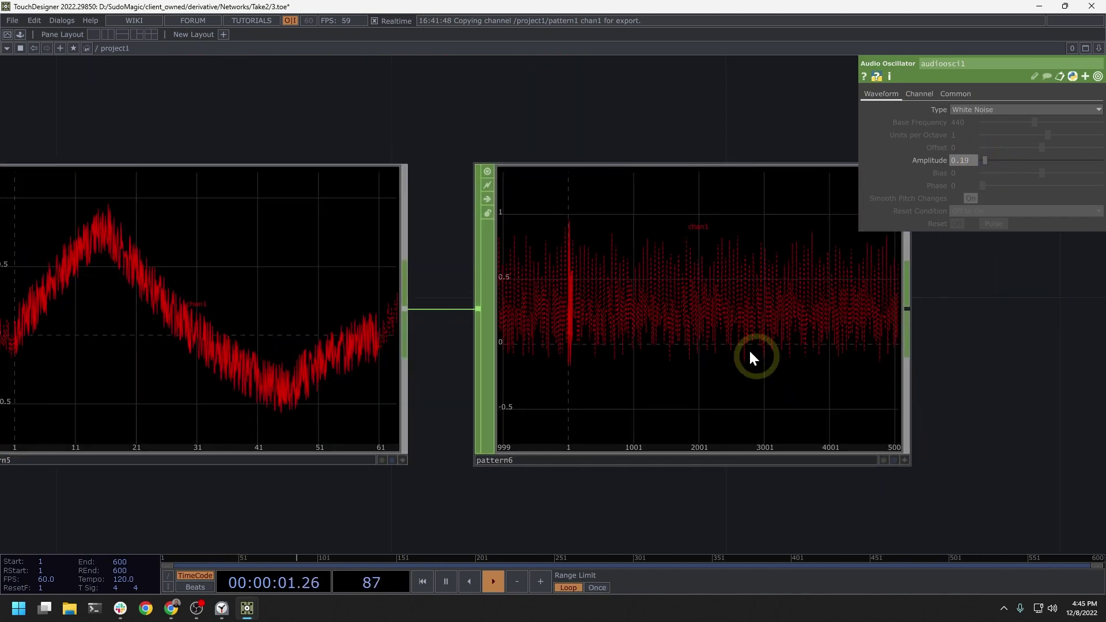
left_click(906, 461)
left_click_drag(614, 317, 655, 325)
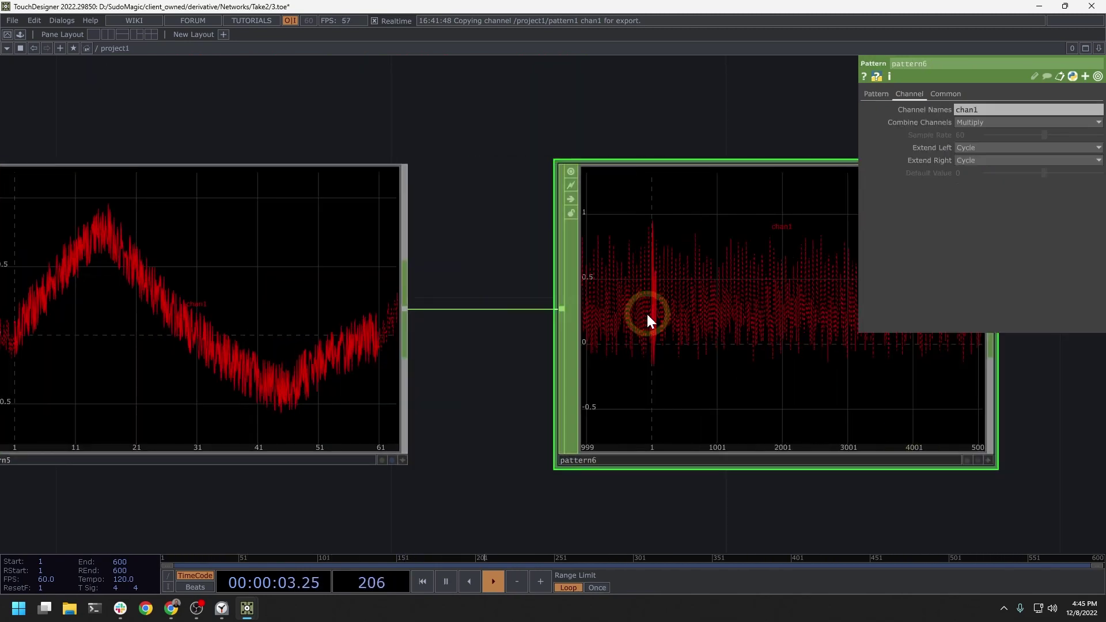
Examine the noisy multiplied waveform and its cycled extensions in the interactive viewer of the last pattern.
left_click(988, 460)
left_click_drag(716, 284, 782, 299)
middle_click_drag(696, 326, 884, 309)
left_click_drag(774, 331, 675, 334)
middle_click_drag(795, 310, 903, 310)
left_click_drag(792, 312, 761, 330)
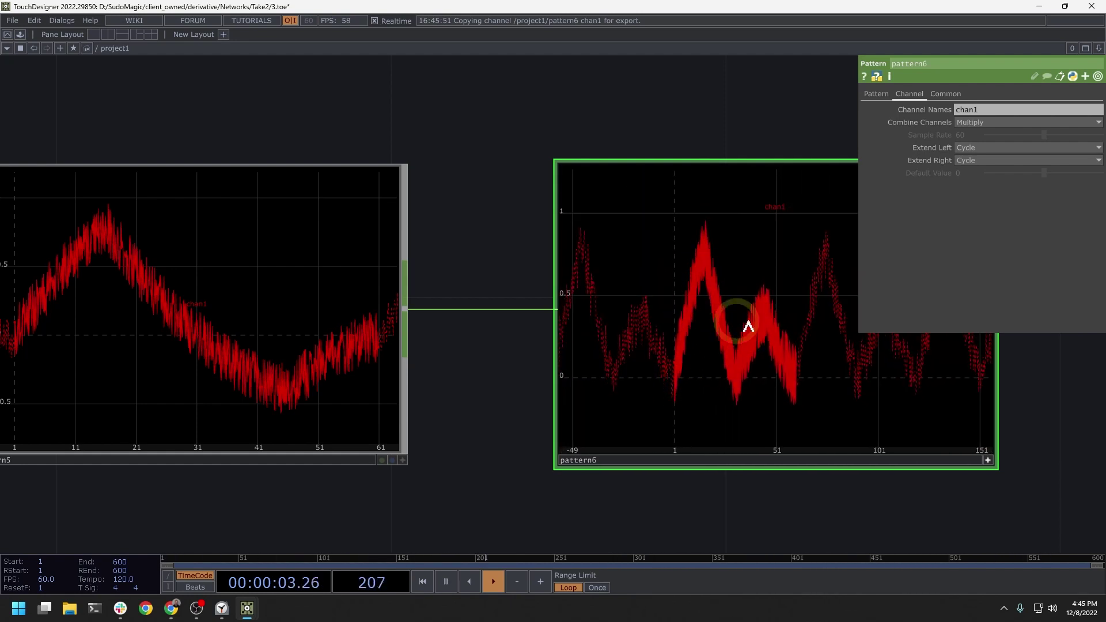
middle_click_drag(777, 342, 886, 314)
left_click_drag(700, 317, 752, 322)
scroll(783, 386, "down", 10)
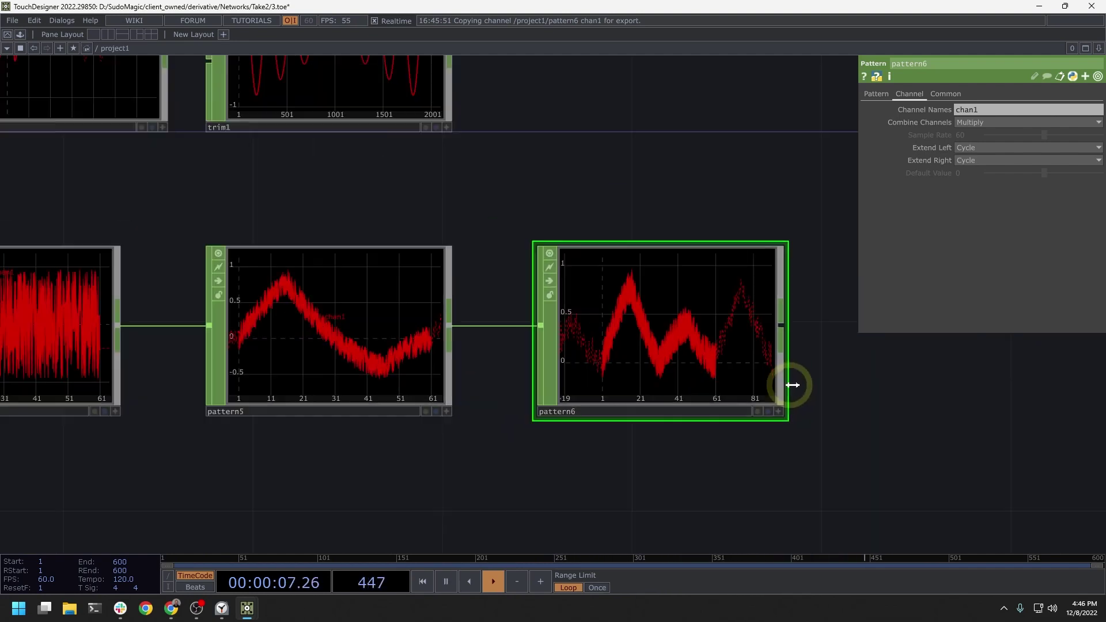
Tidy the network layout so the pattern and its trim node line up above the audio oscillator chain.
left_click_drag(839, 416, 822, 412)
left_click_drag(457, 174, 543, 209)
left_click_drag(528, 247, 551, 247)
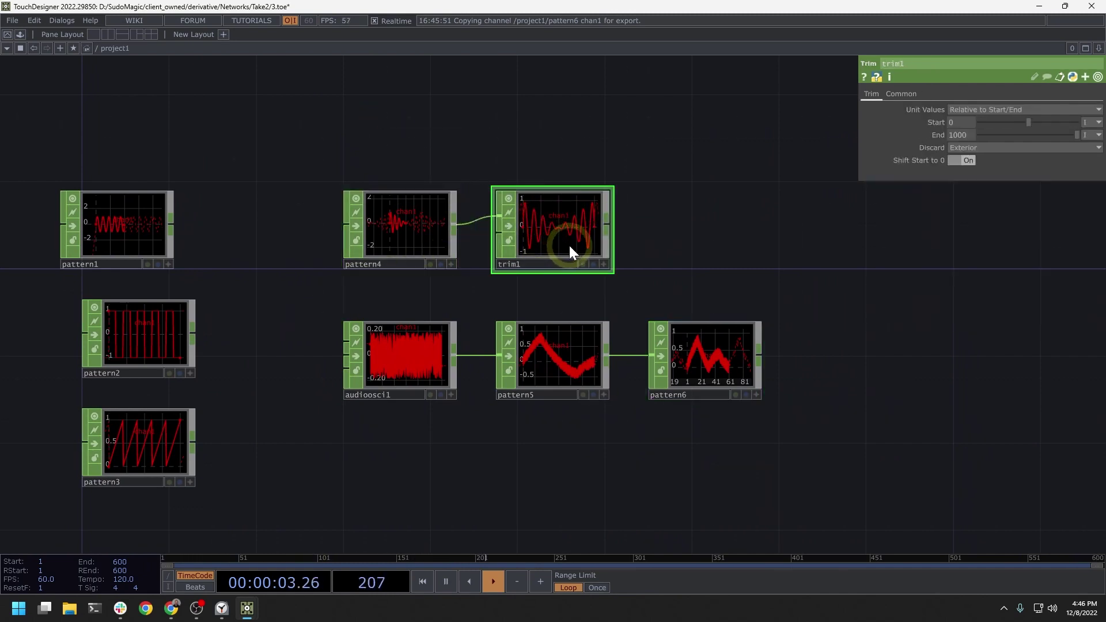